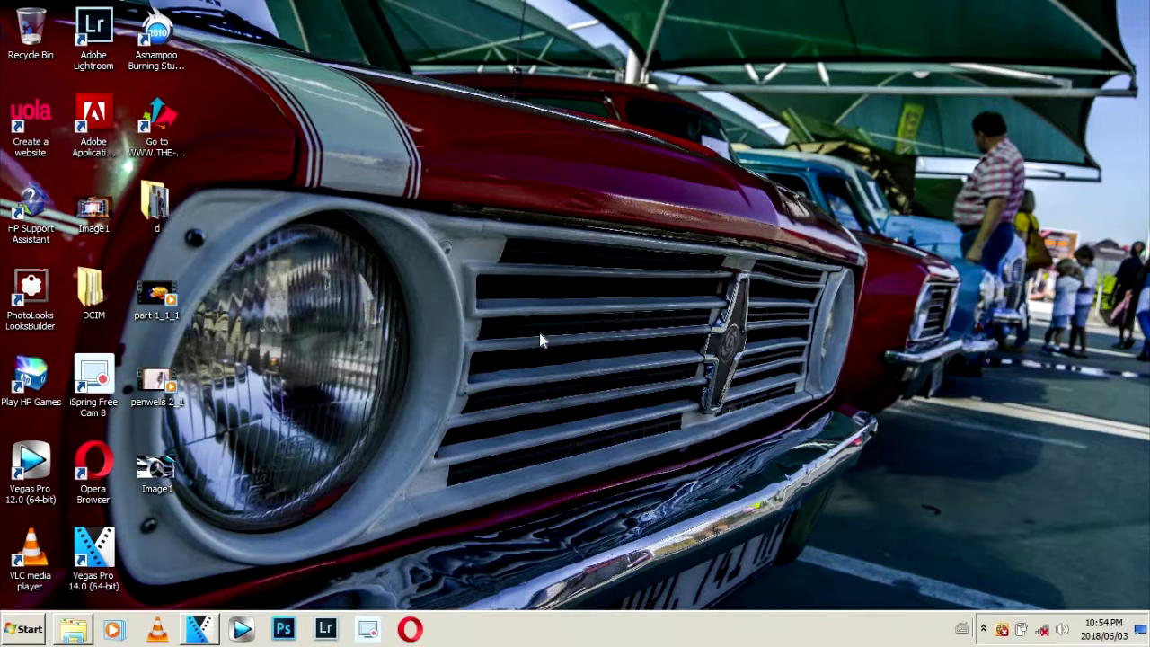
- Restore the untitled VEGAS Pro 14.0 skate project window from the taskbar
click(243, 631)
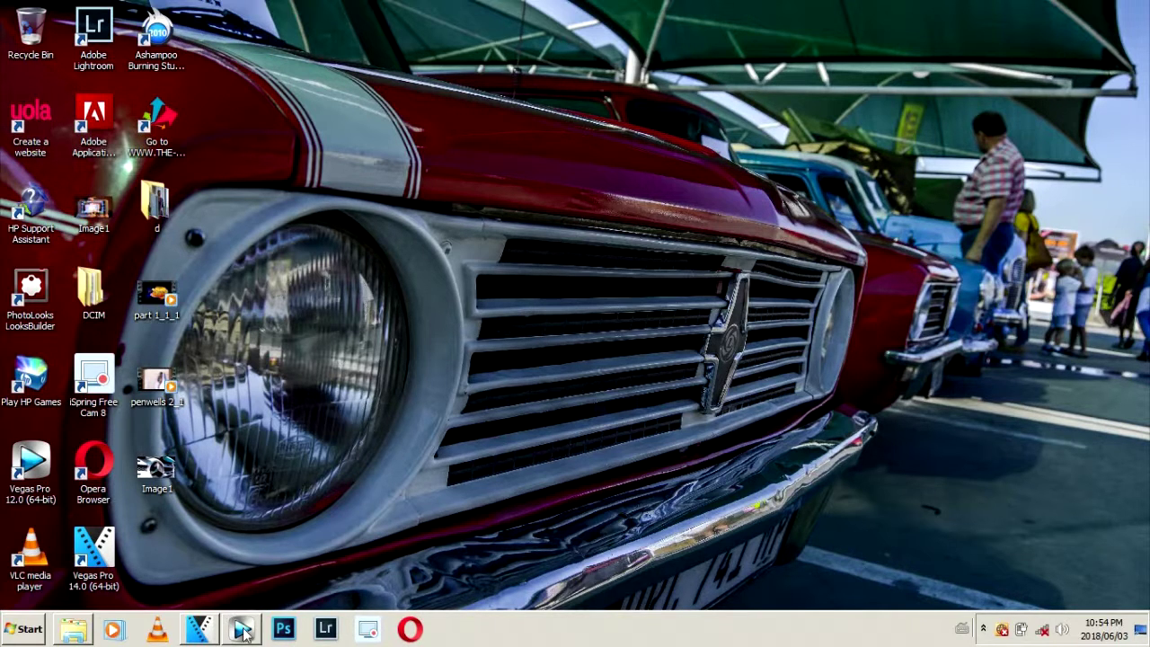
click(197, 632)
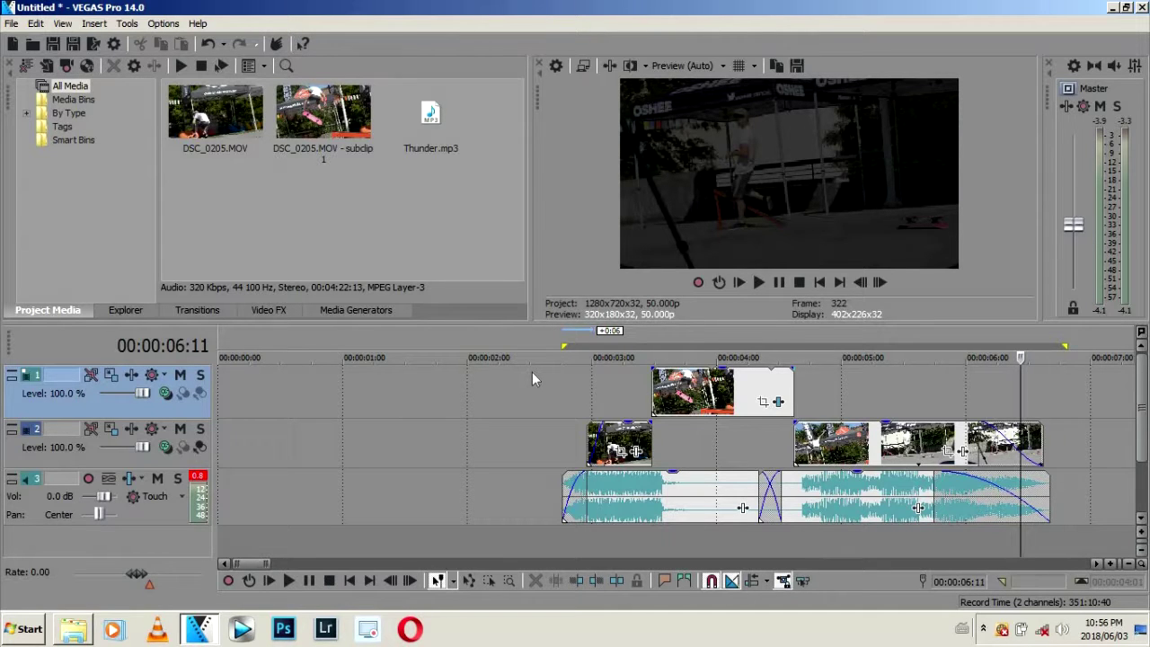
- Move playback to about 00:00:03:02 so the preview shows the skater on the rail
click(558, 385)
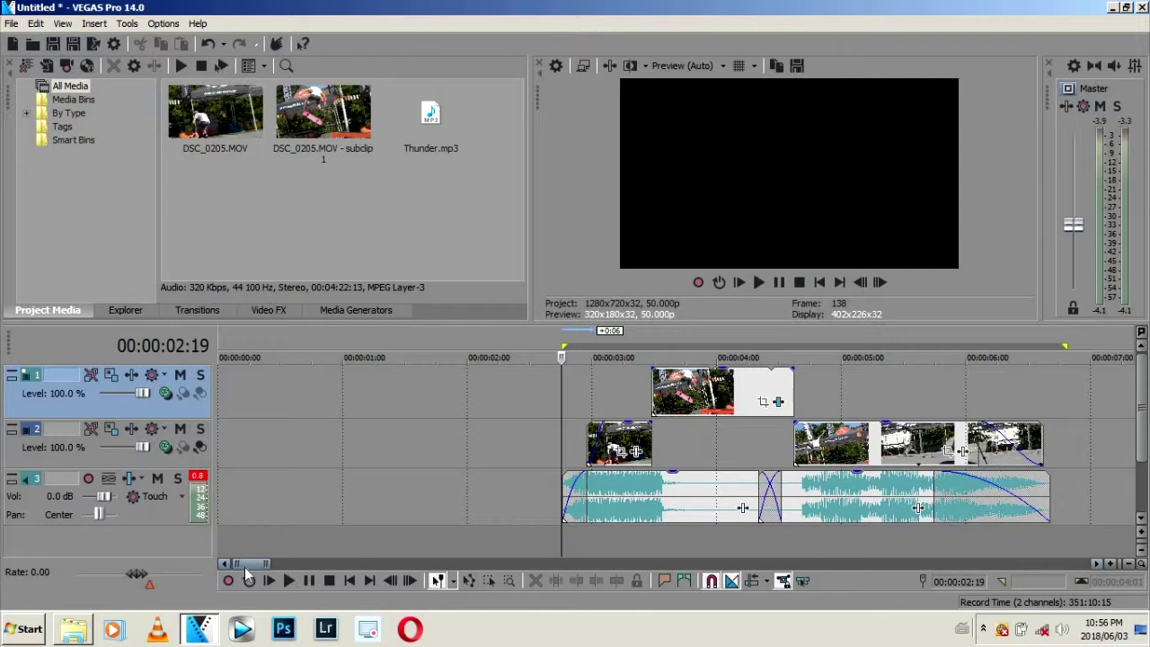
drag(278, 562, 326, 563)
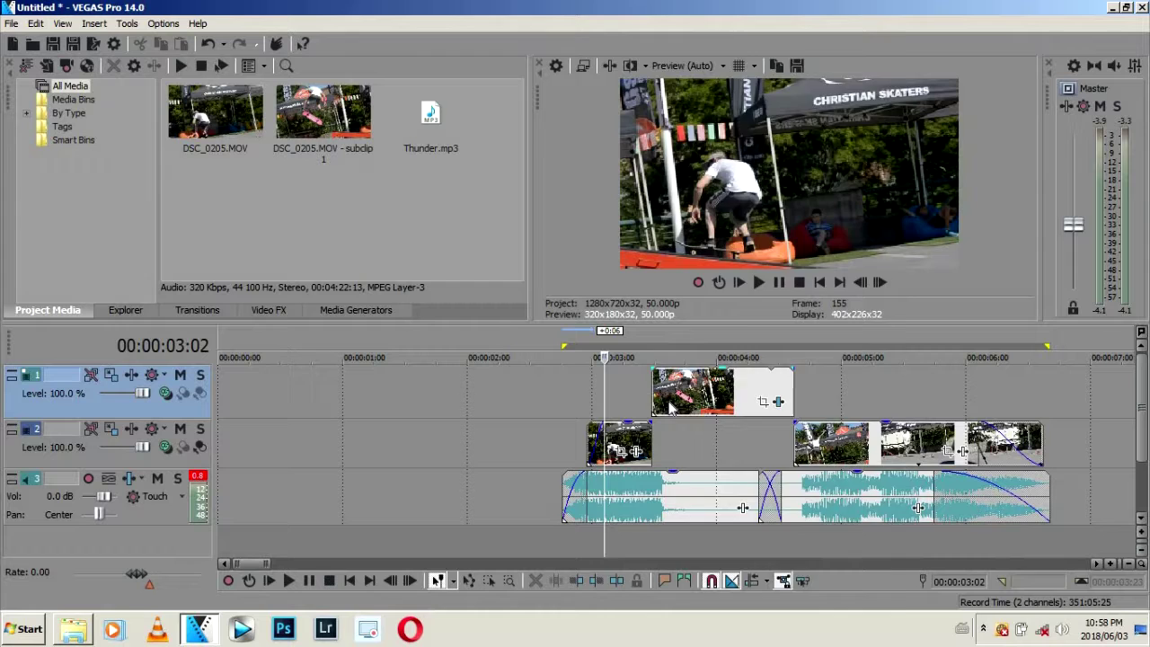
- Select the track 1 clip and both track 2 clips with a rectangle selection
right_click(670, 407)
mouse_move(872, 464)
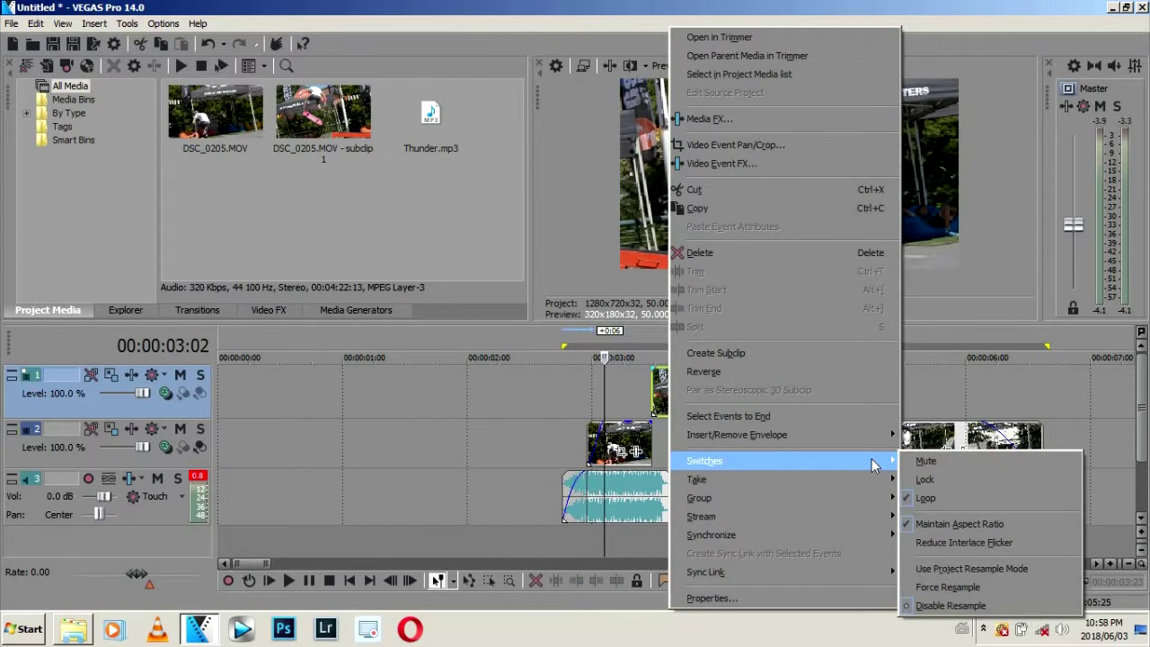
key(Escape)
click(562, 402)
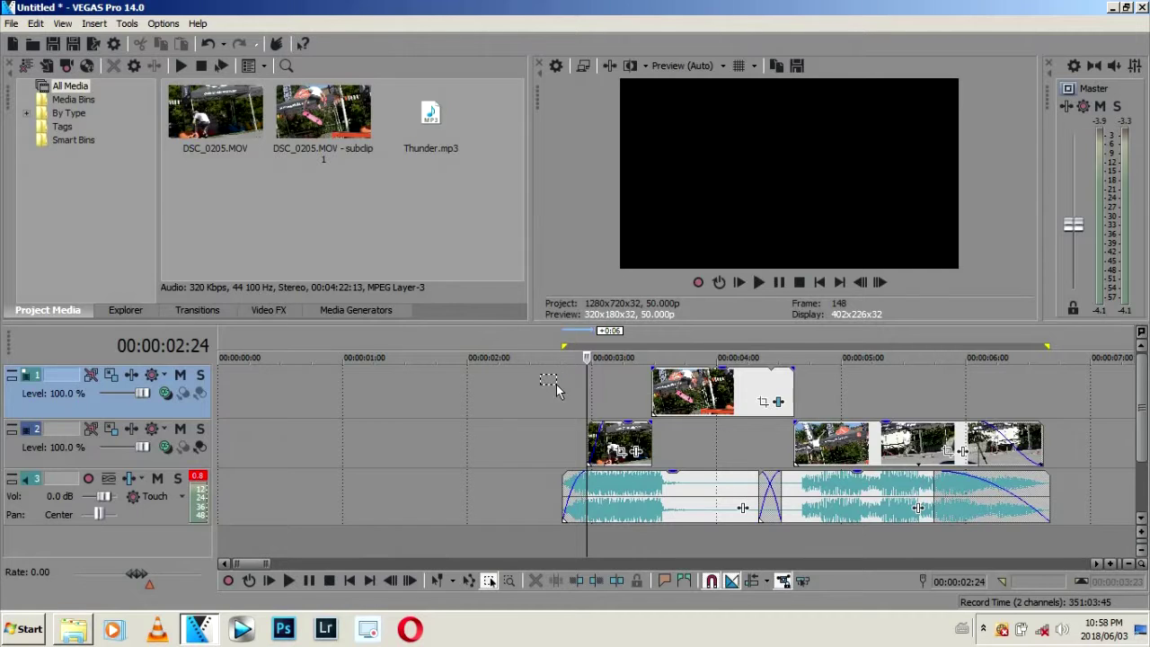
drag(556, 380, 698, 439)
ctrl+click(820, 458)
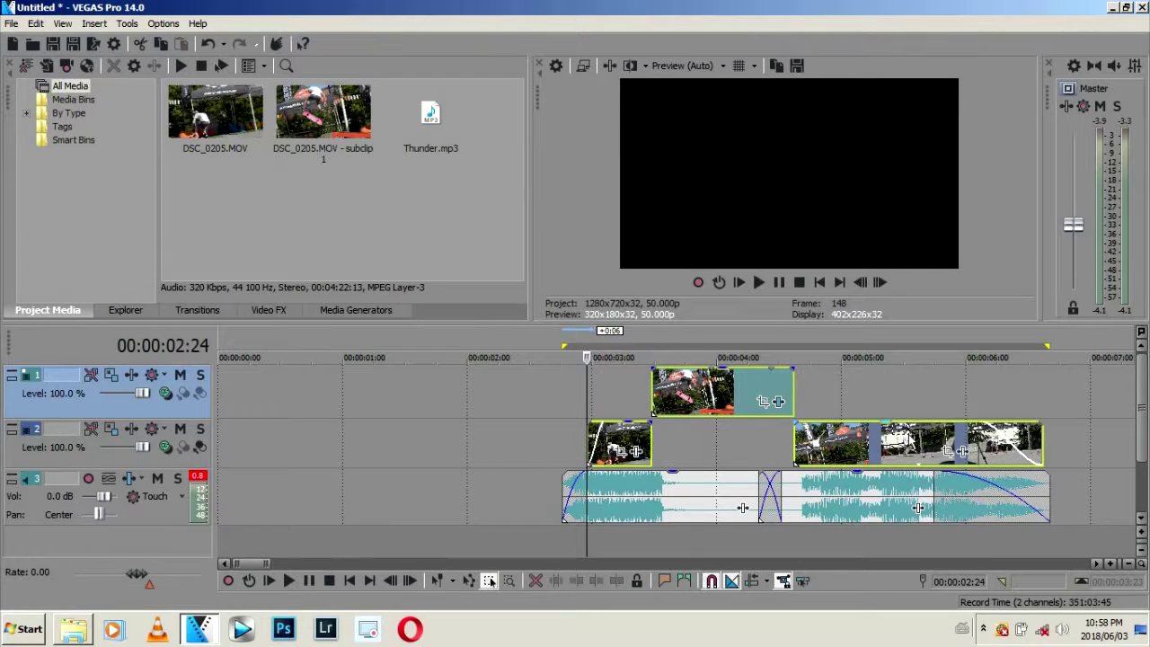
- Turn on Disable Resample for the selected video clips, then clear the selection
right_click(888, 439)
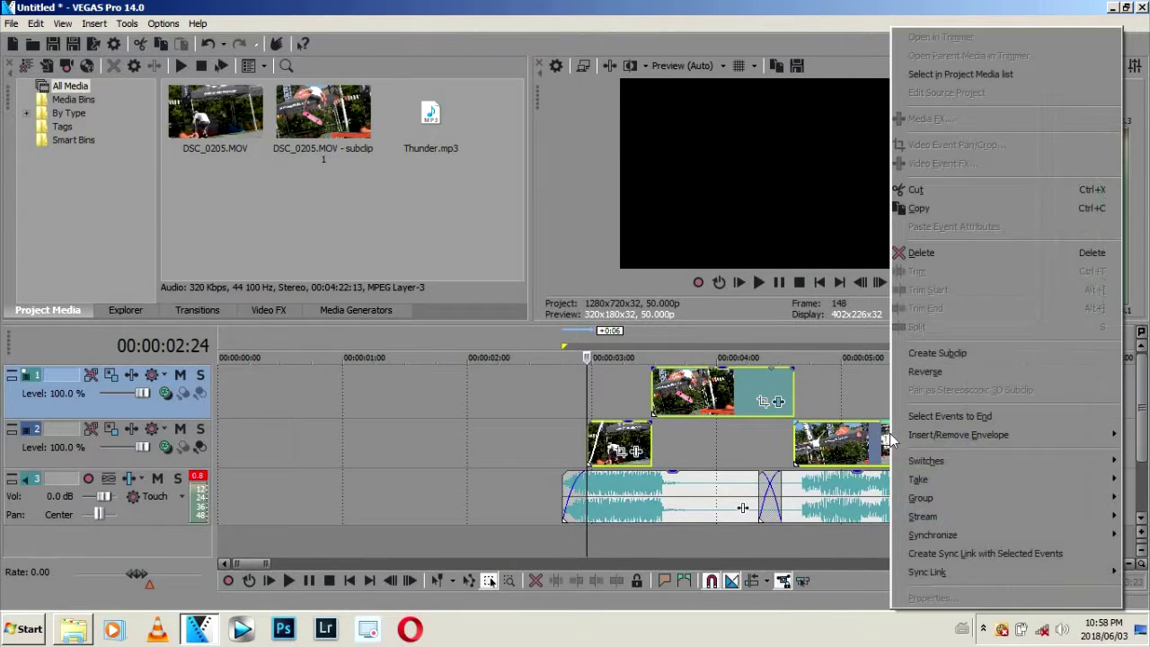
mouse_move(934, 462)
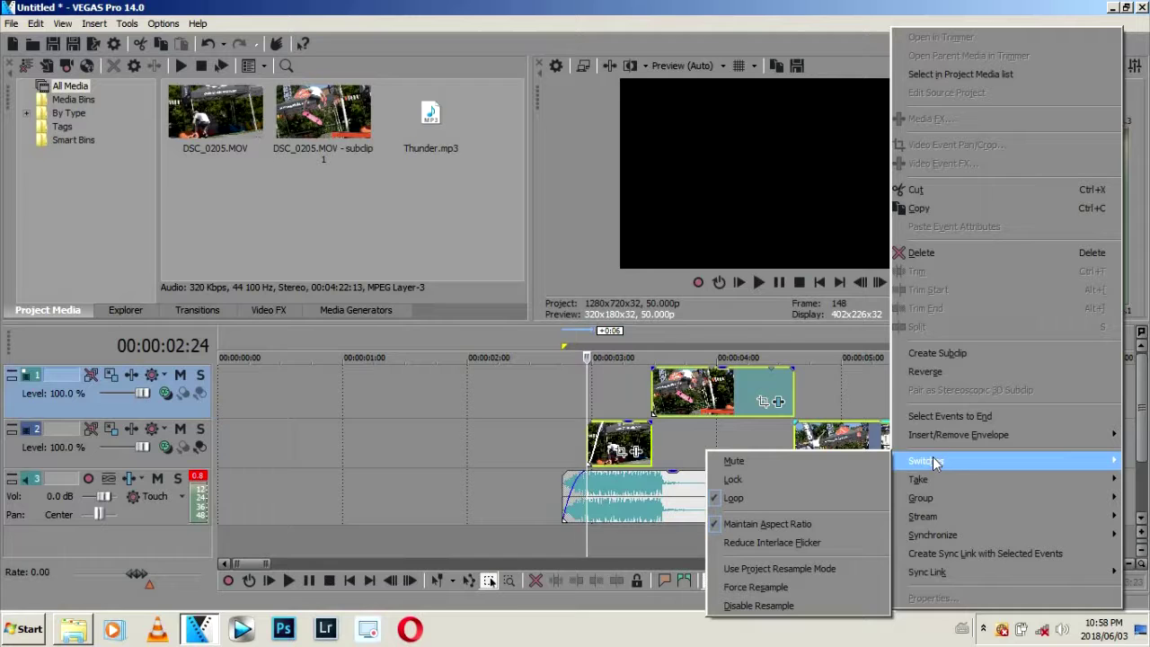
click(790, 606)
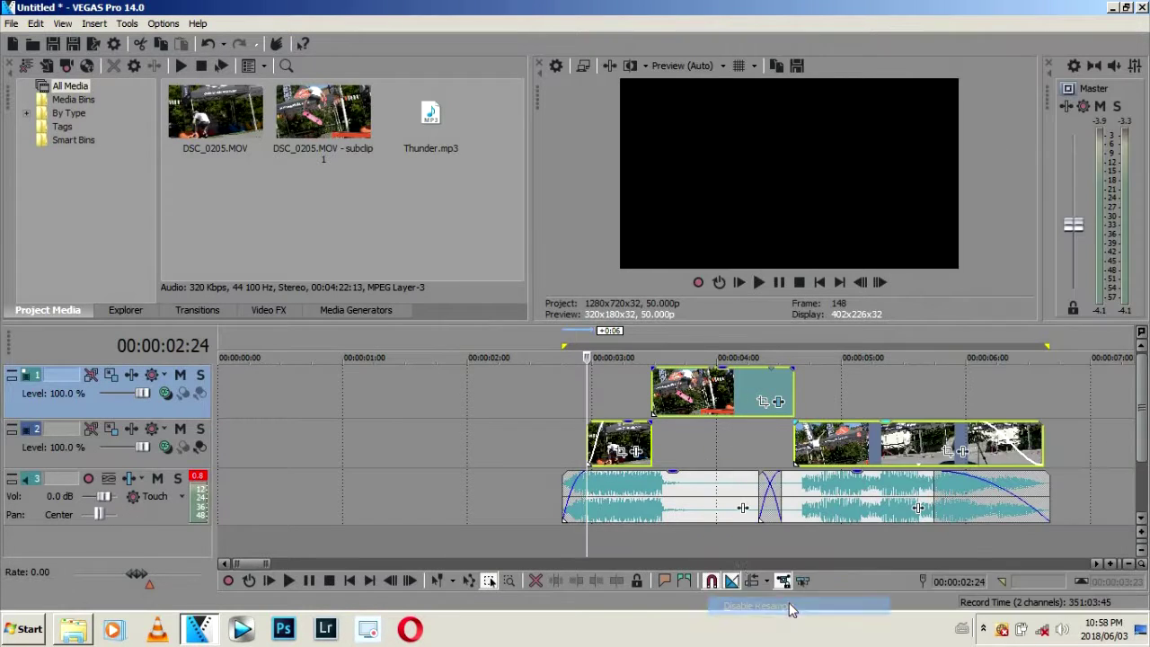
click(568, 400)
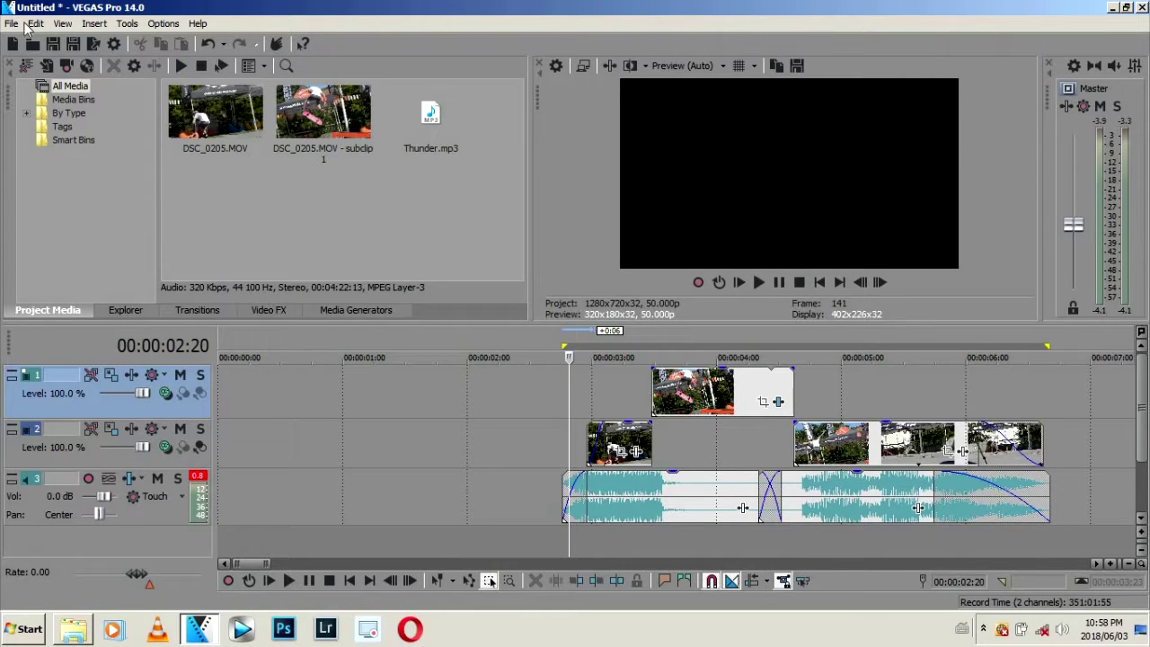
- Change the project video deinterlace method from Blend fields to None
key(ctrl+d)
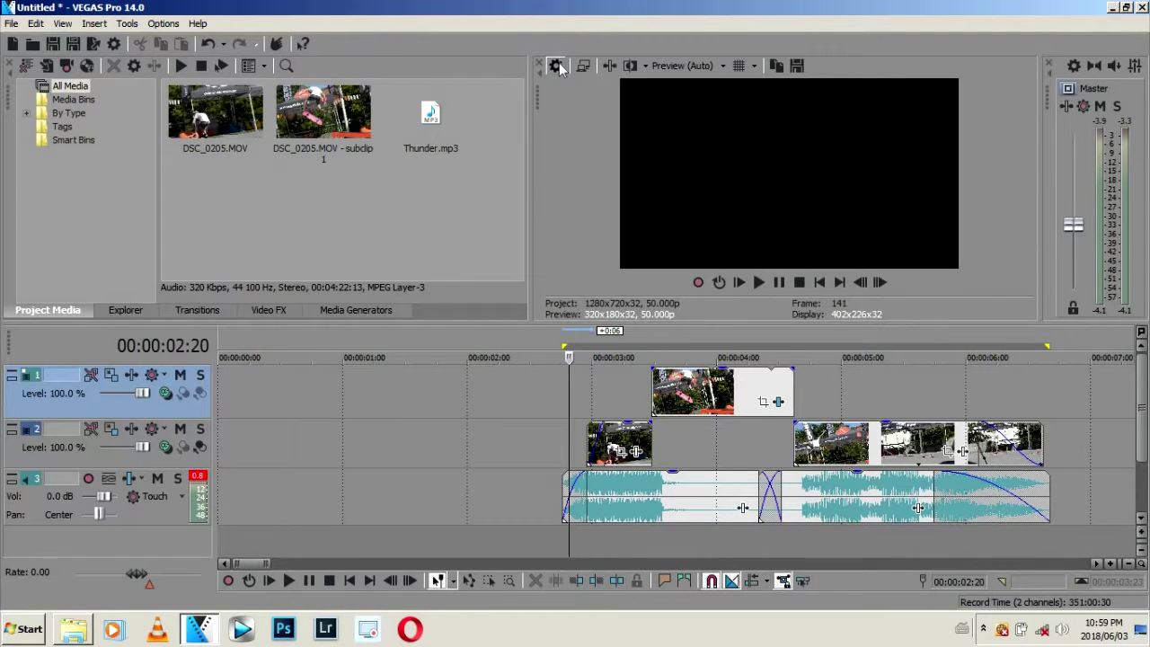
click(557, 67)
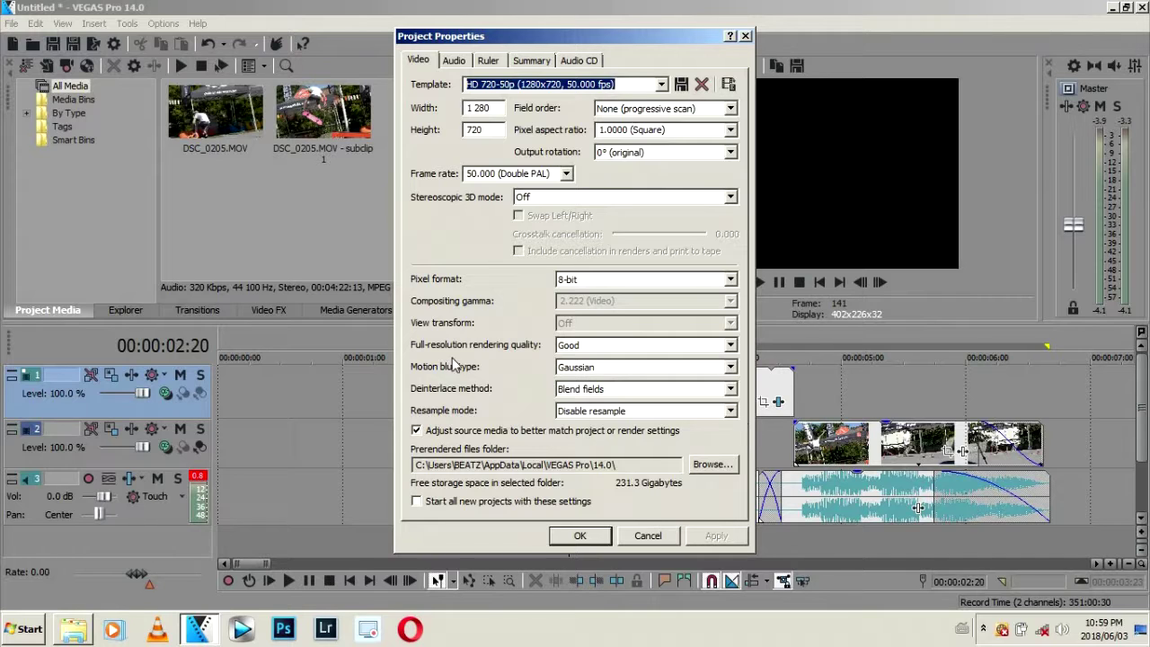
click(730, 389)
click(602, 404)
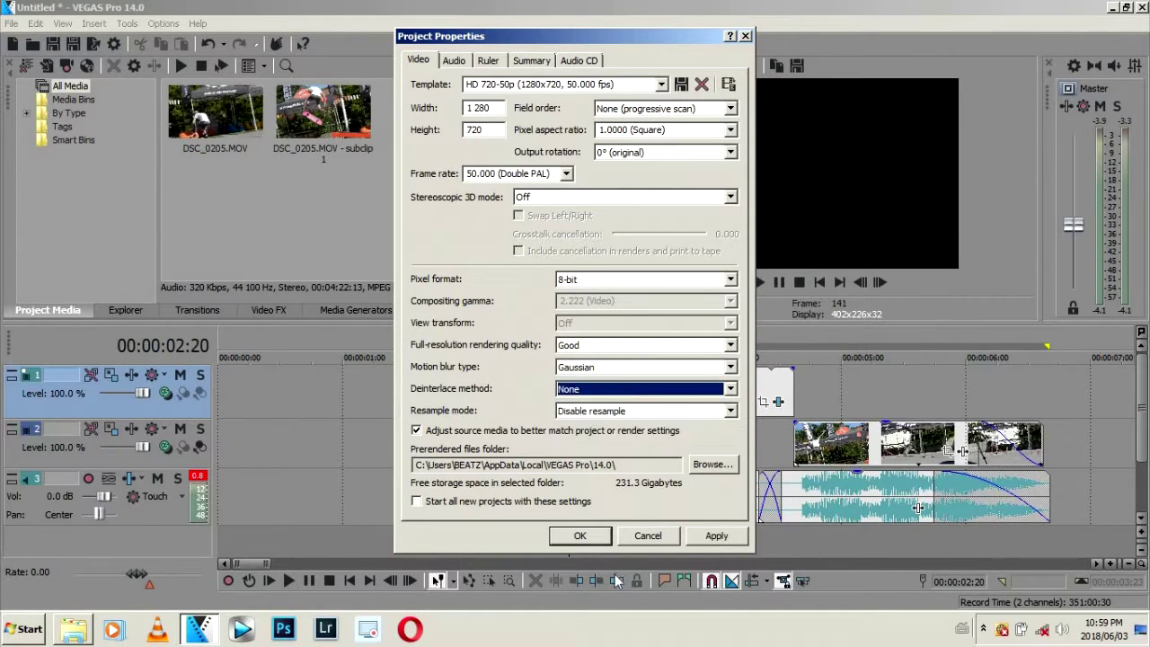
click(585, 536)
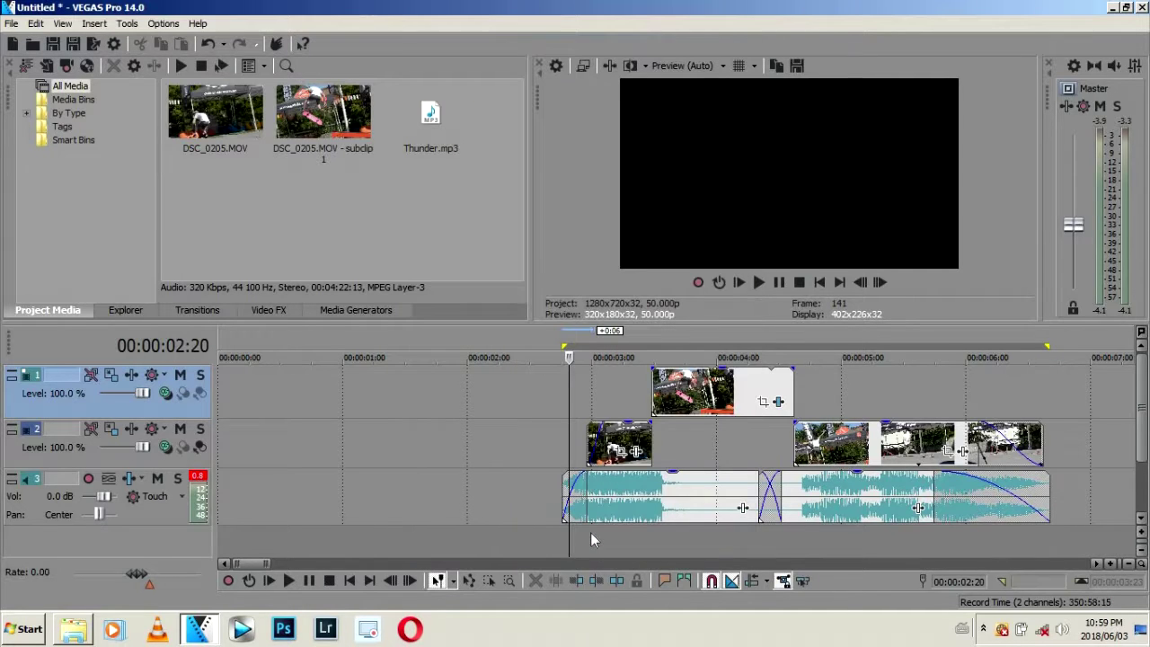
- Move playback to 00:00:04:22 and set preview quality to Best (Full)
click(610, 374)
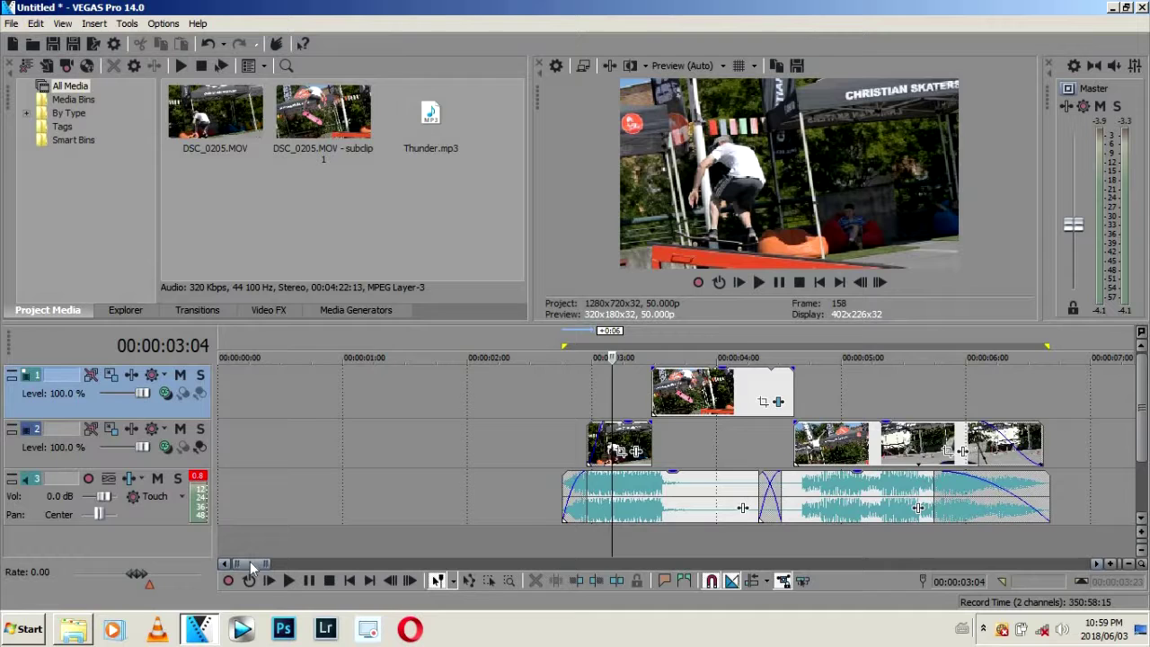
drag(250, 561, 258, 562)
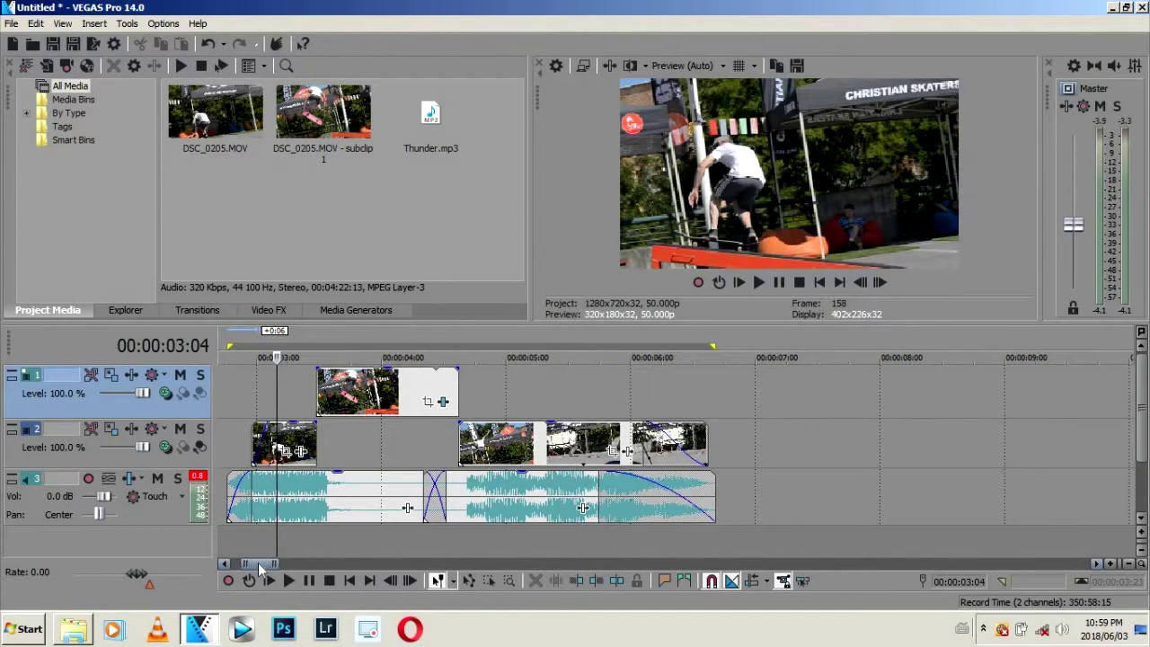
click(494, 404)
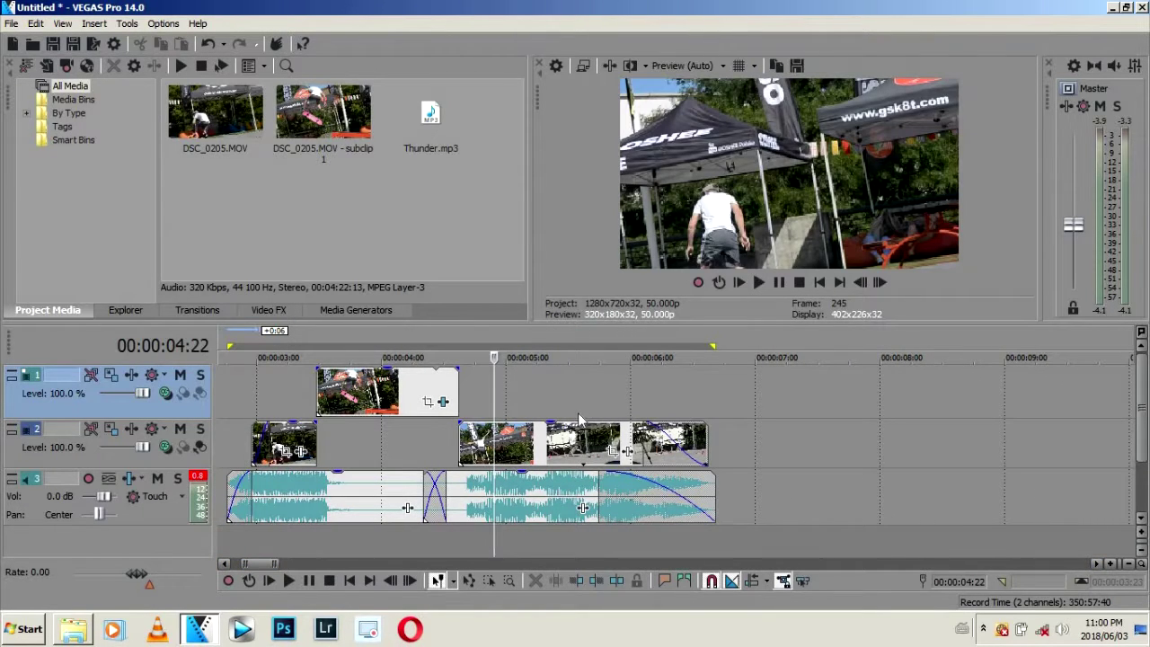
click(724, 69)
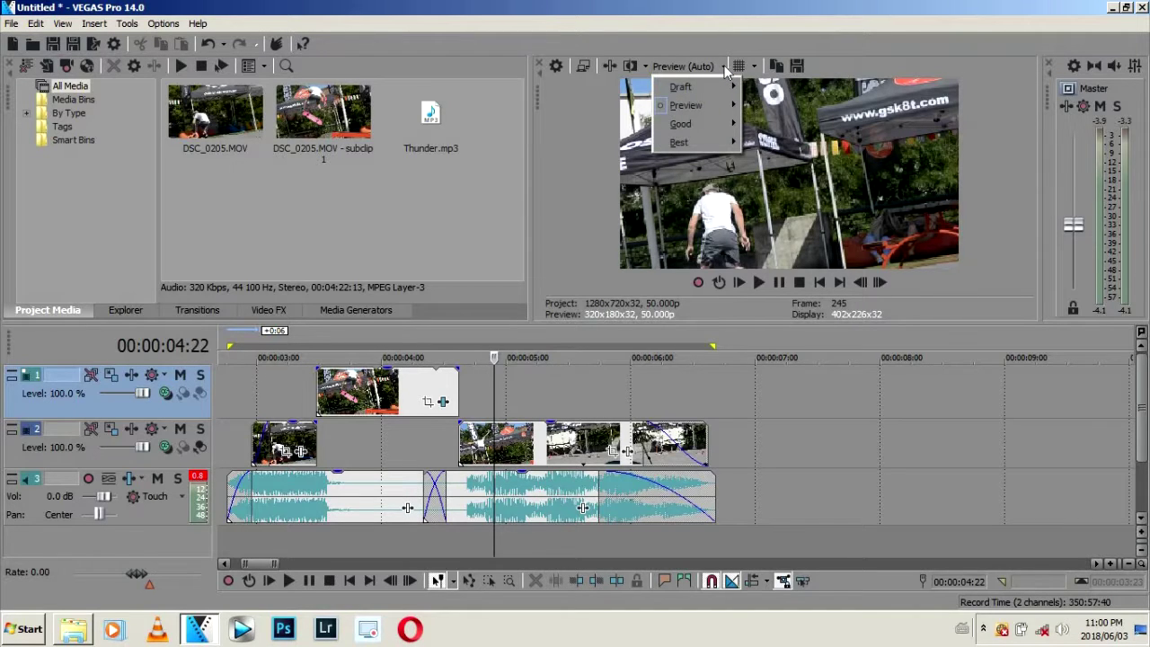
mouse_move(699, 105)
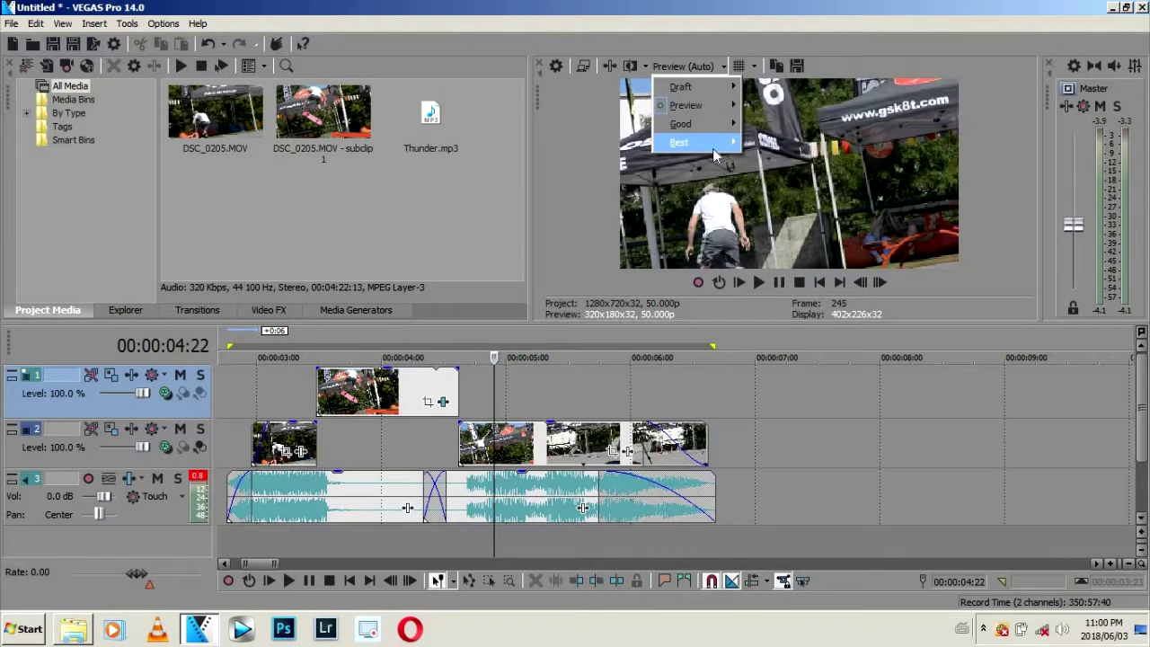
mouse_move(717, 153)
click(763, 161)
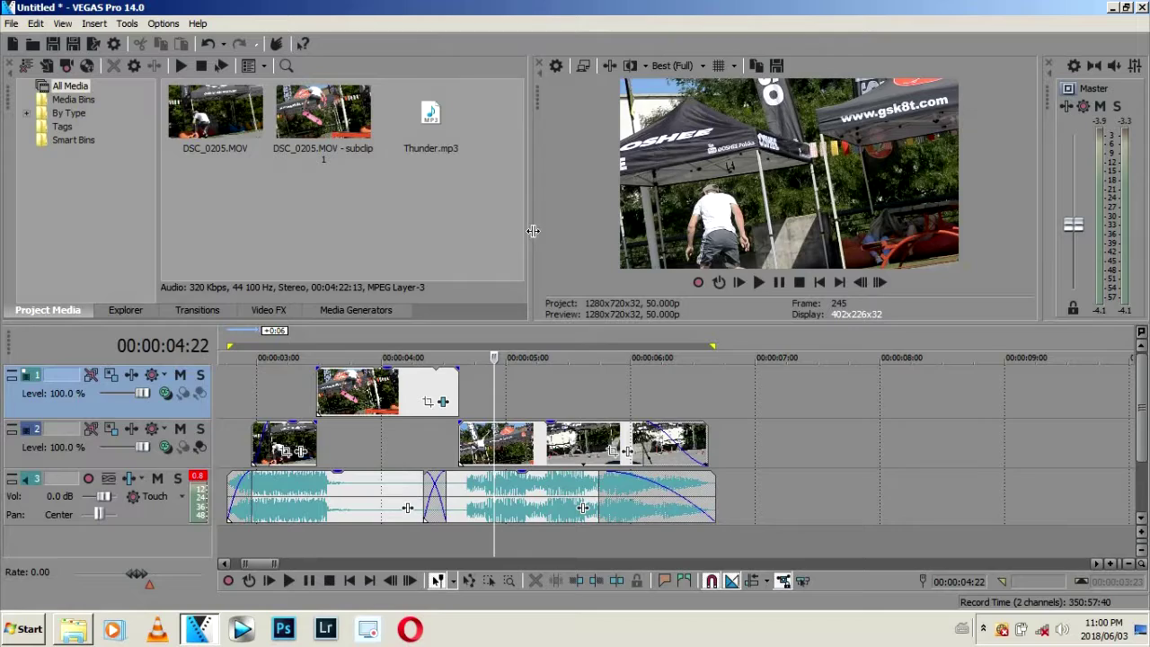
- Widen and enlarge the preview area, then switch preview quality to Preview (Auto)
drag(532, 234, 422, 232)
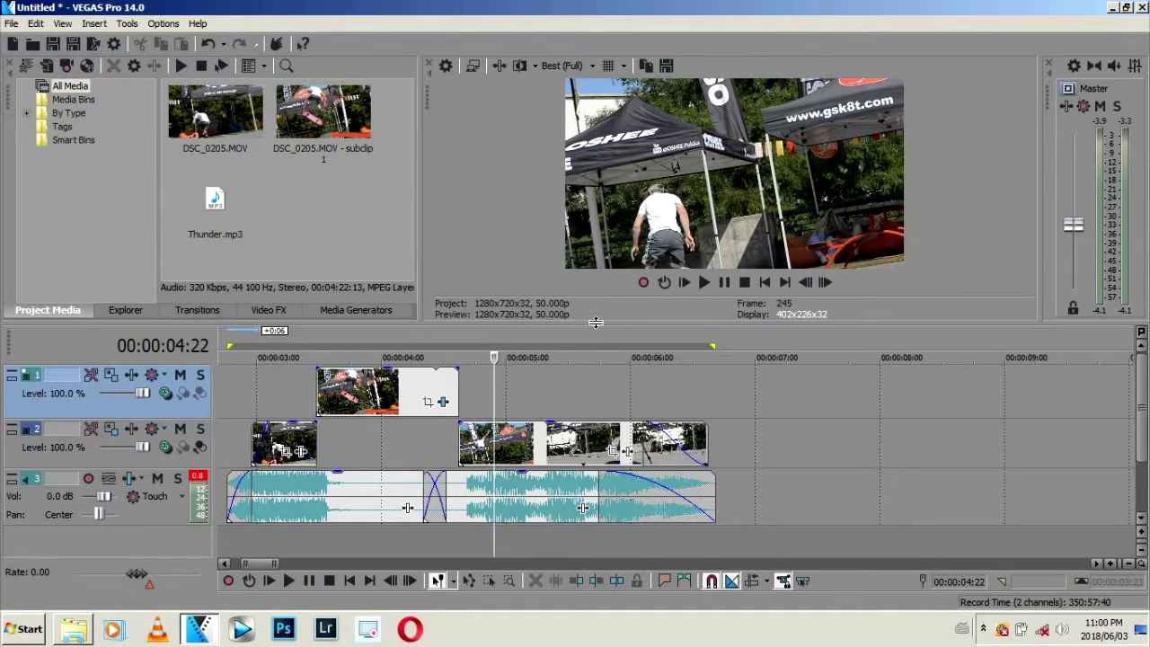
drag(591, 323, 596, 466)
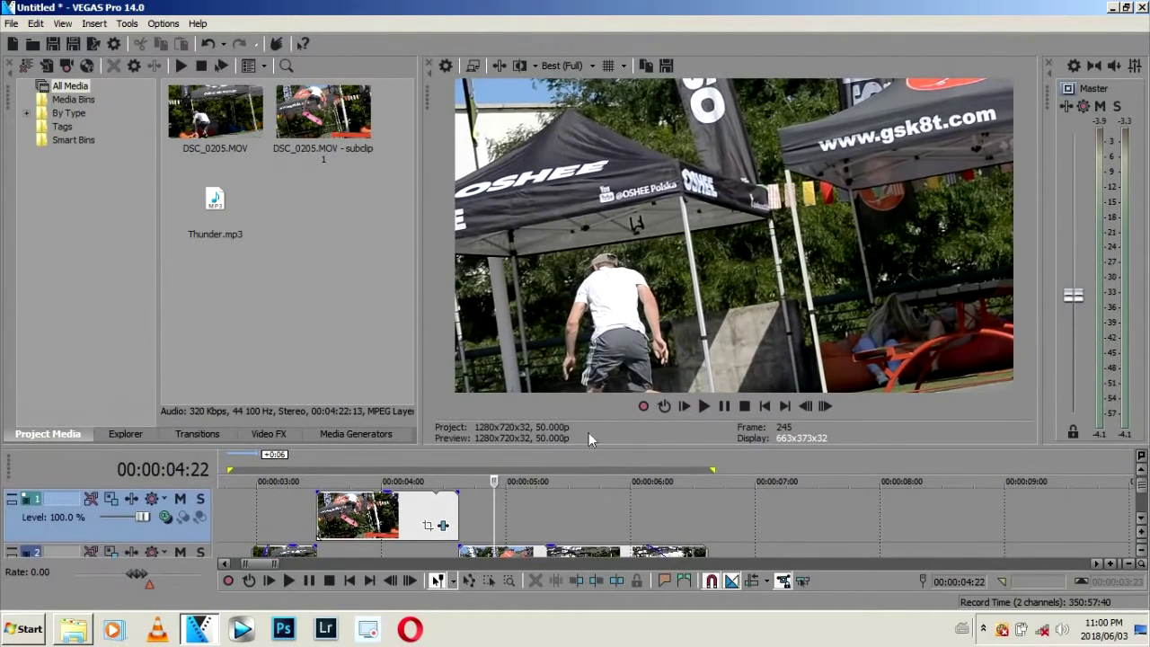
click(587, 66)
mouse_move(595, 106)
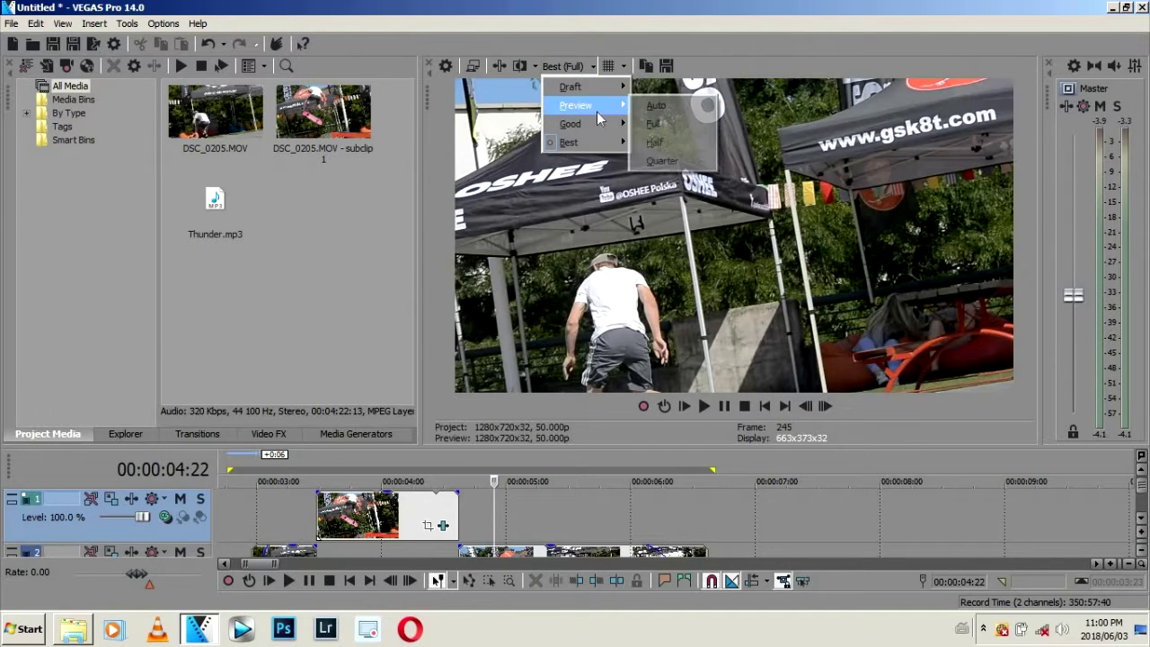
click(670, 108)
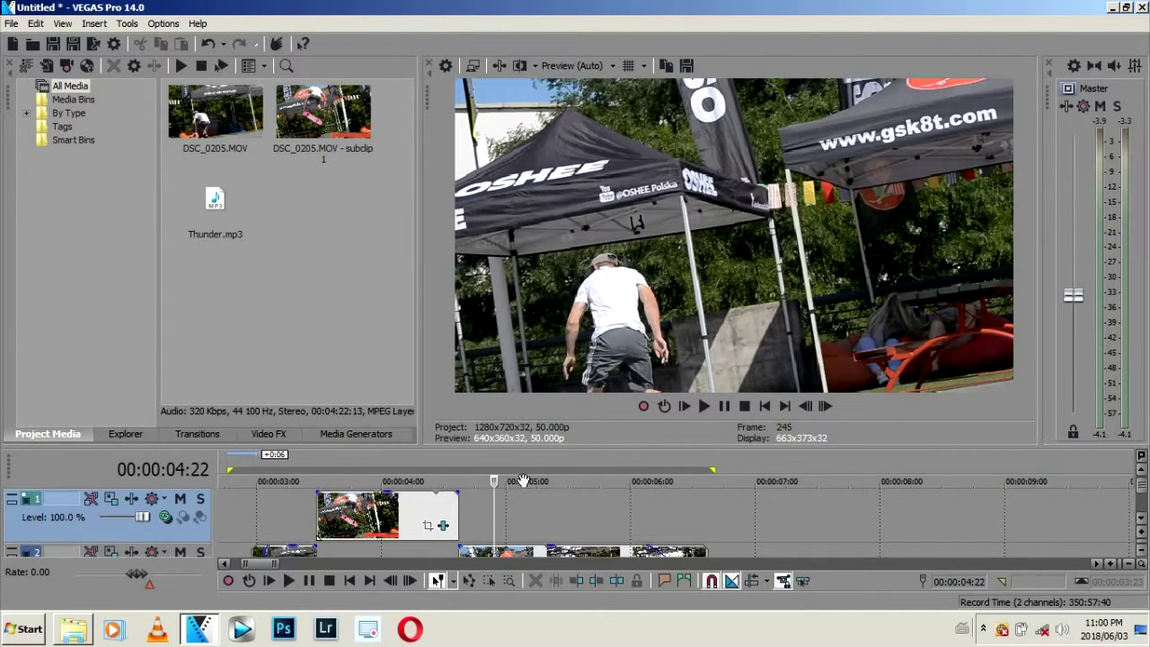
- Restore Best (Full) preview quality and enlarge the timeline to show all three tracks
click(612, 66)
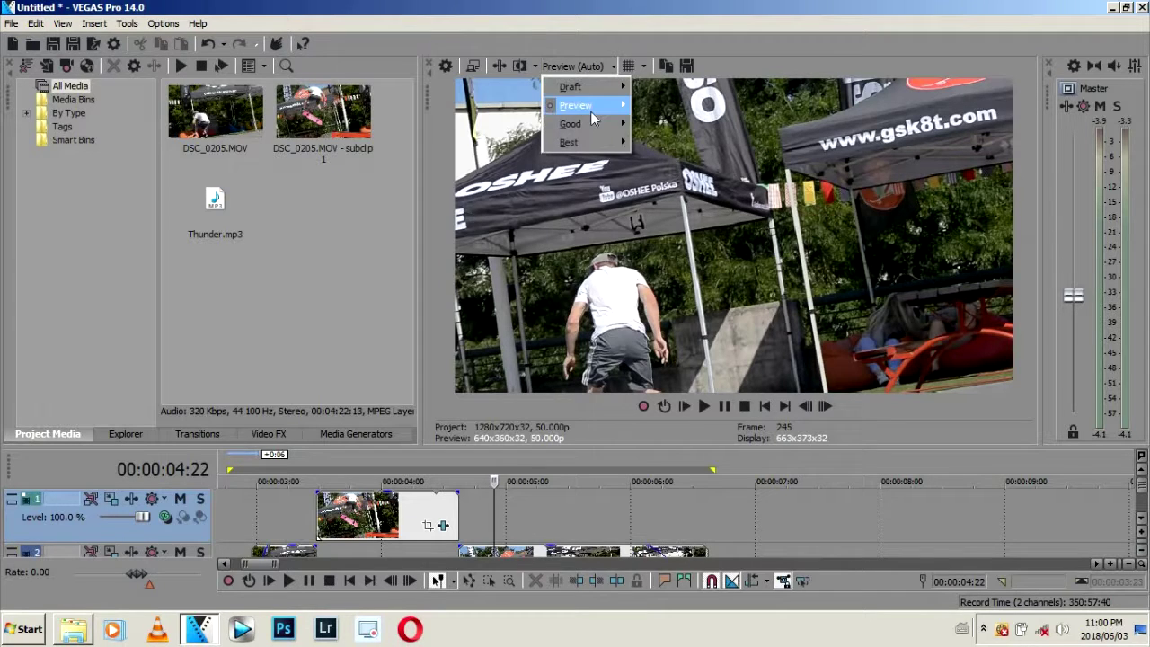
mouse_move(602, 144)
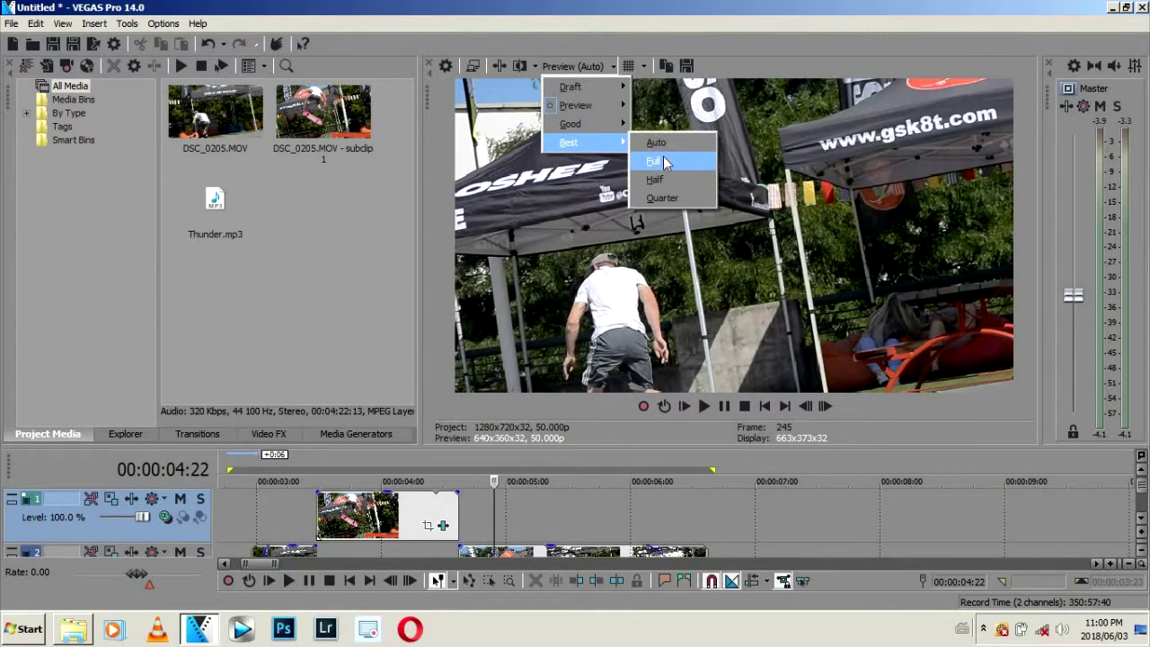
click(663, 158)
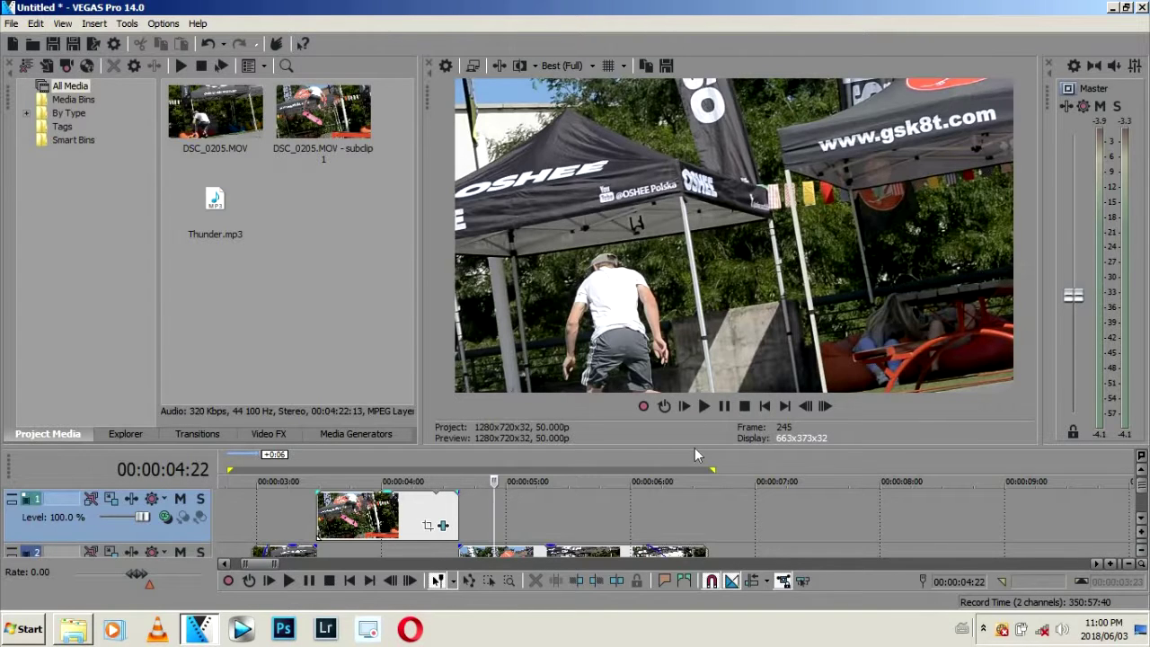
drag(695, 449, 694, 290)
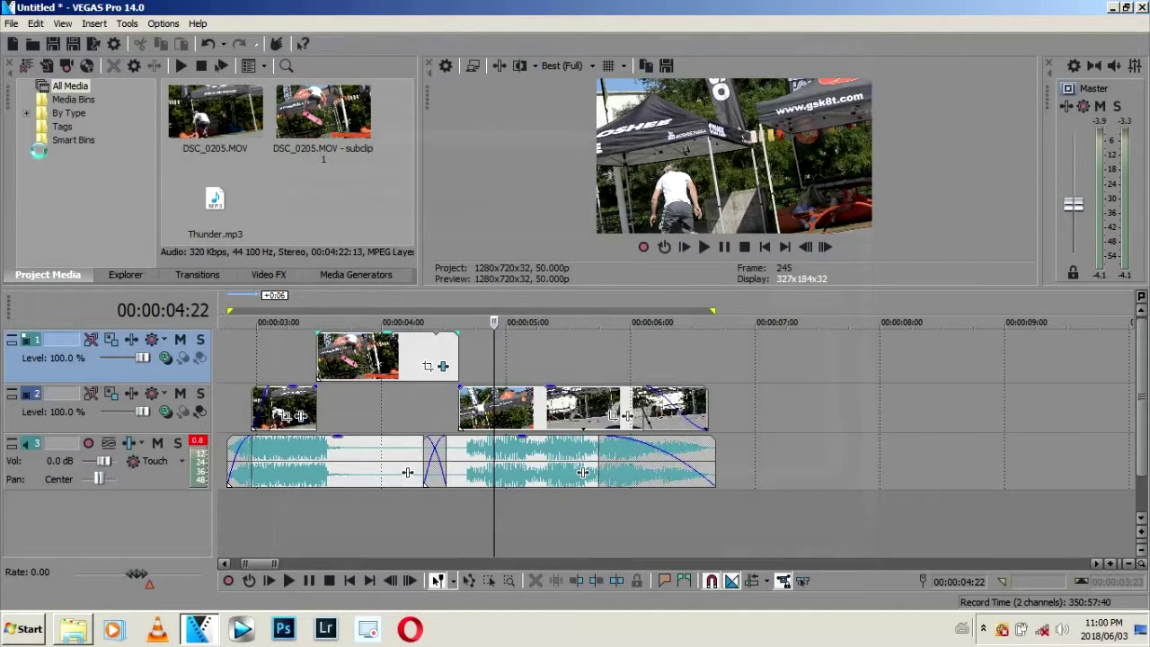
- Name the render 'skate' and choose the Sony AVC/MVC Memory Stick QVGA - 896 Kbps template for customising
text(skate)
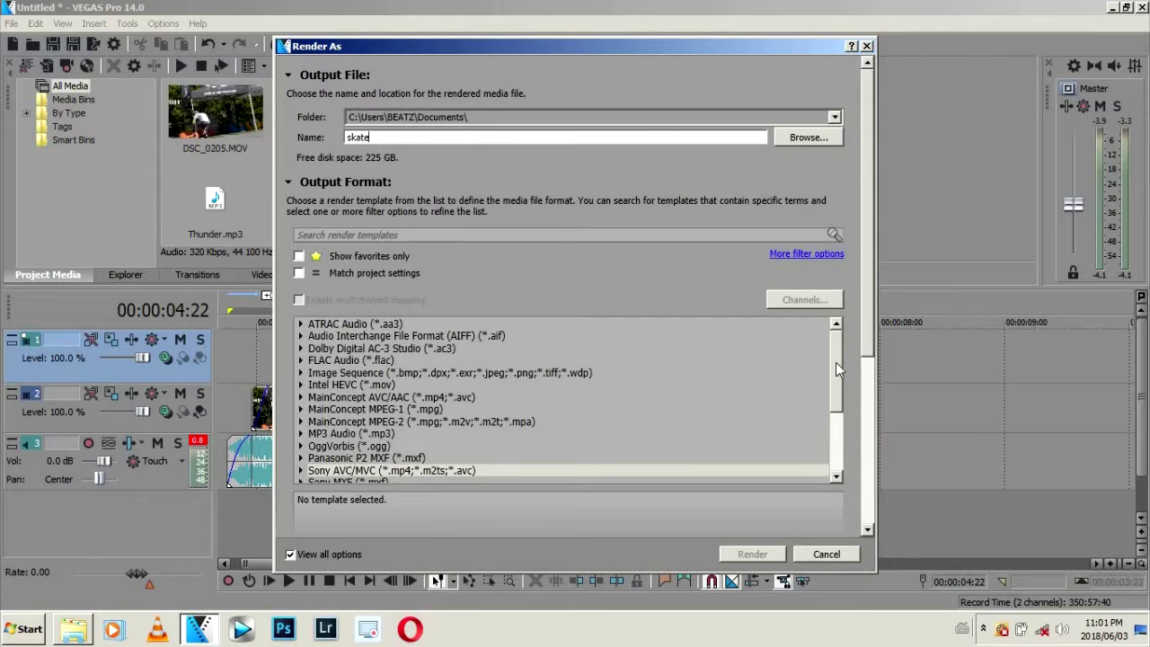
mouse_move(835, 363)
mouse_down()
mouse_move(835, 383)
mouse_move(838, 330)
mouse_move(844, 414)
mouse_move(844, 331)
mouse_move(844, 361)
mouse_up()
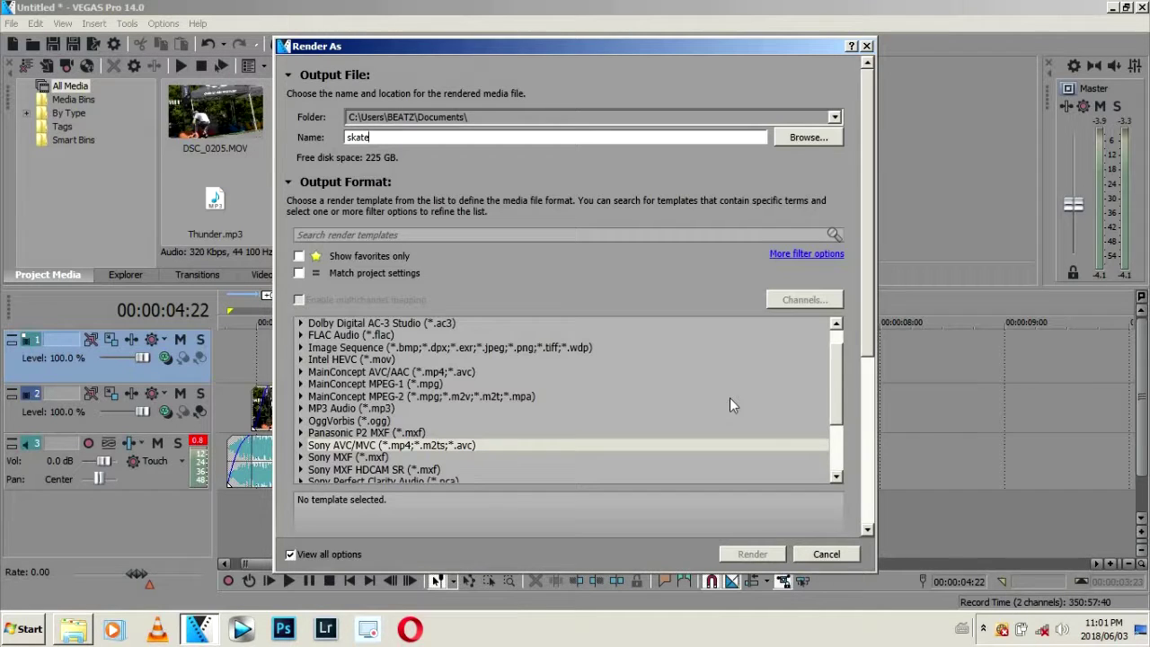
scroll(834, 399, down, 1)
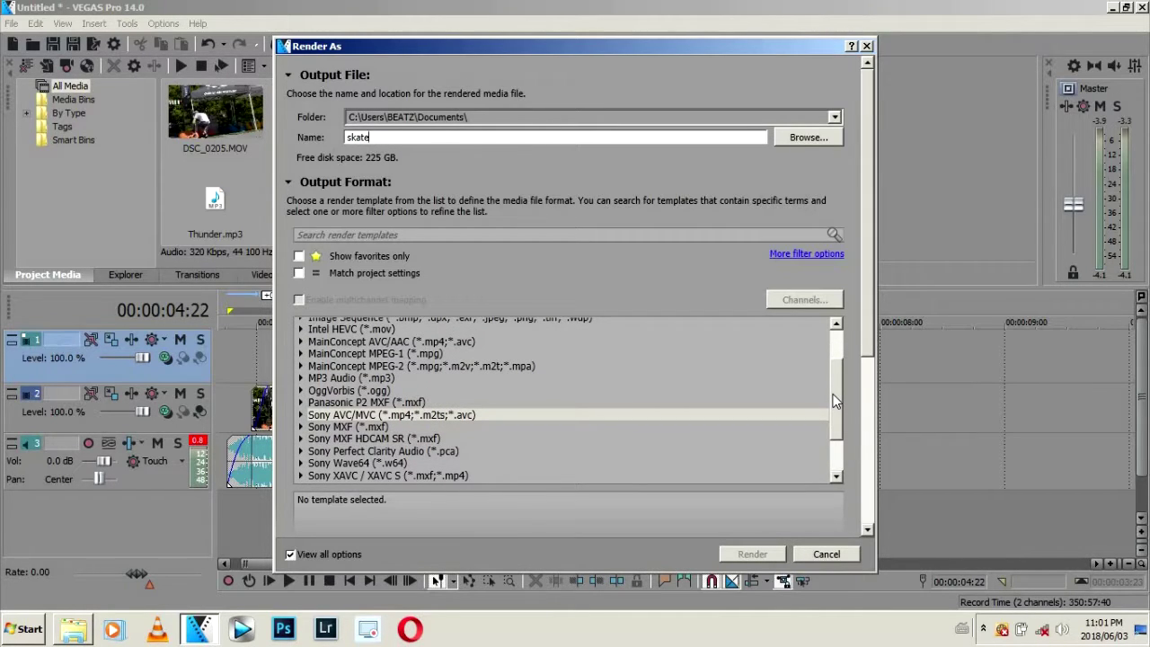
scroll(833, 400, down, 1)
click(302, 354)
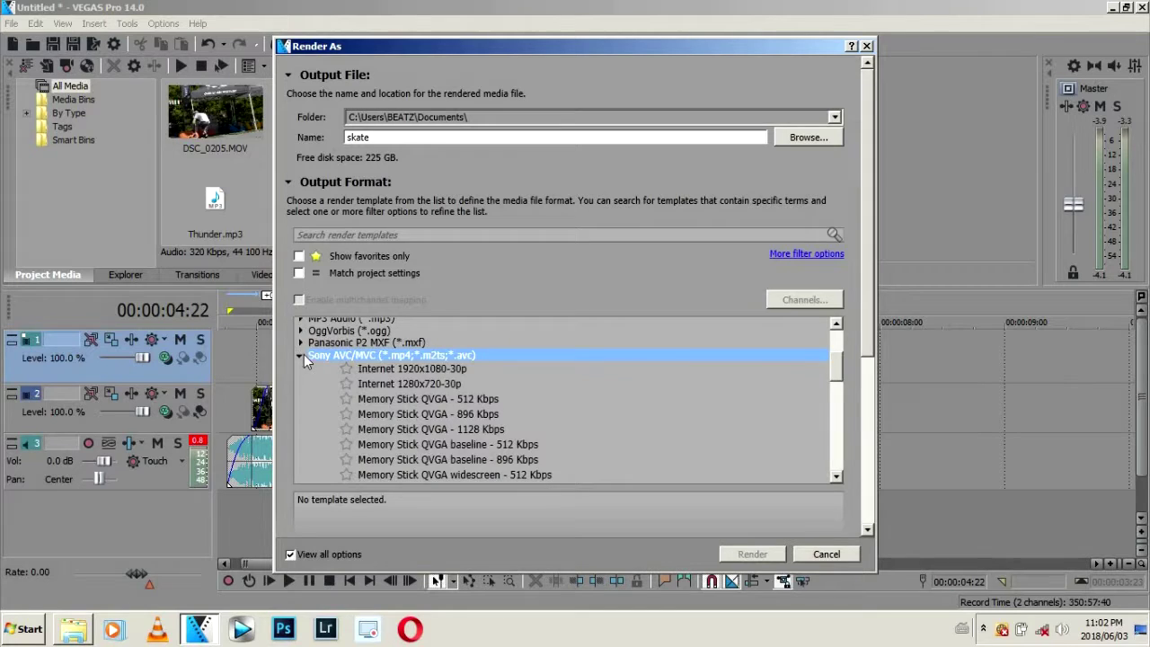
drag(835, 358, 836, 365)
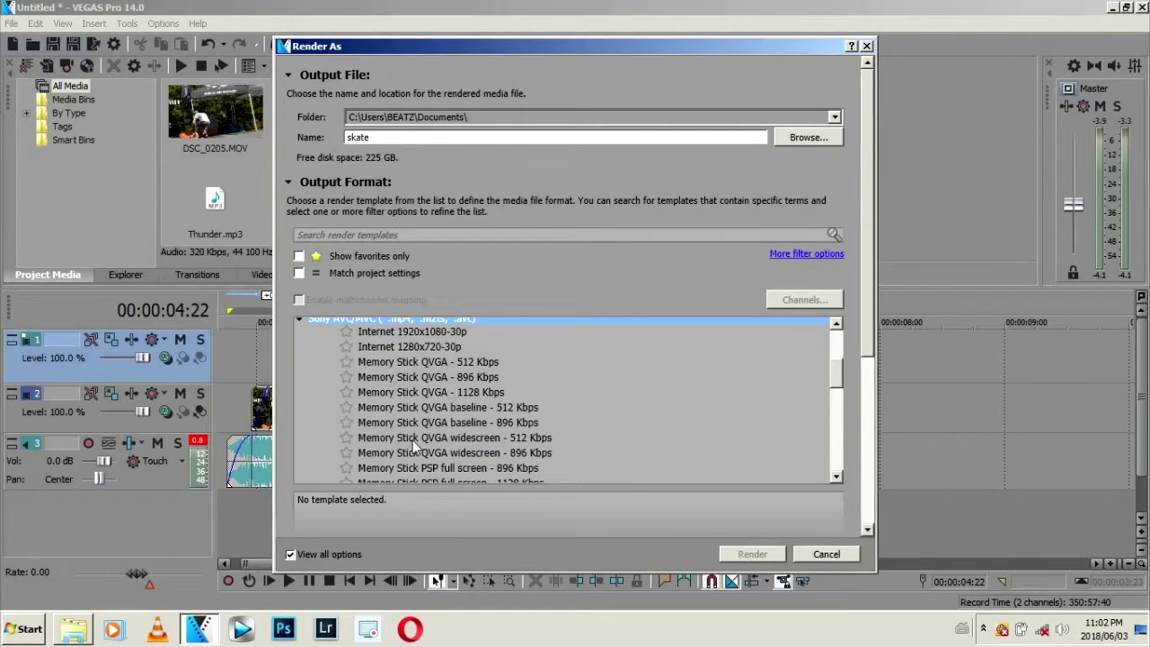
click(383, 378)
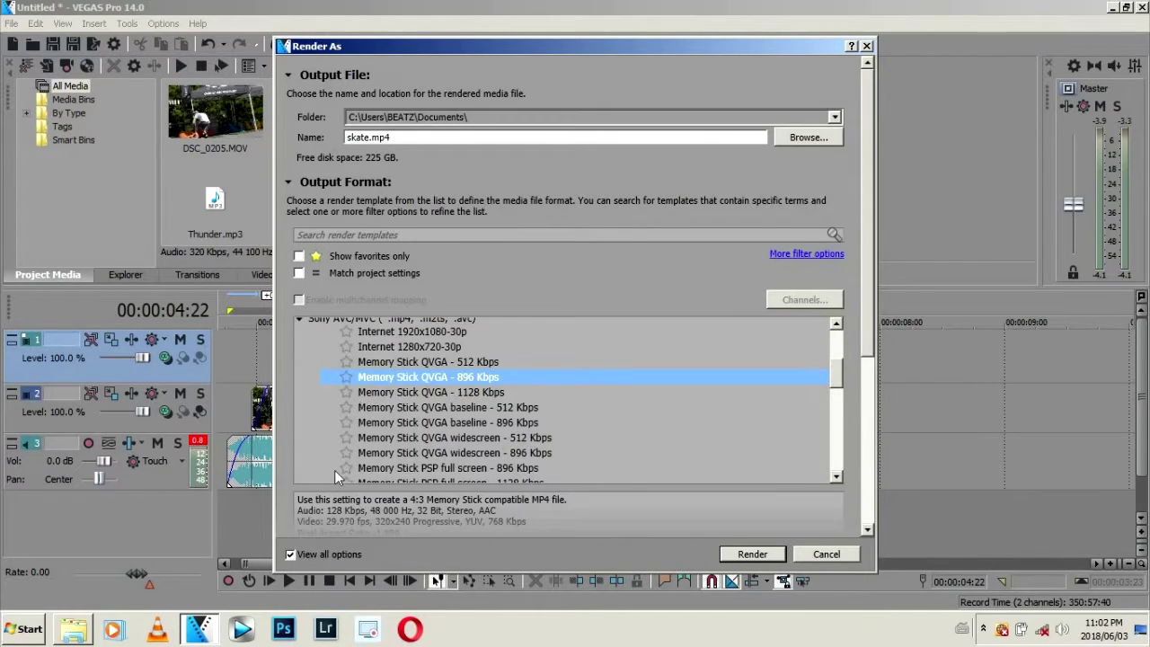
scroll(868, 390, down, 3)
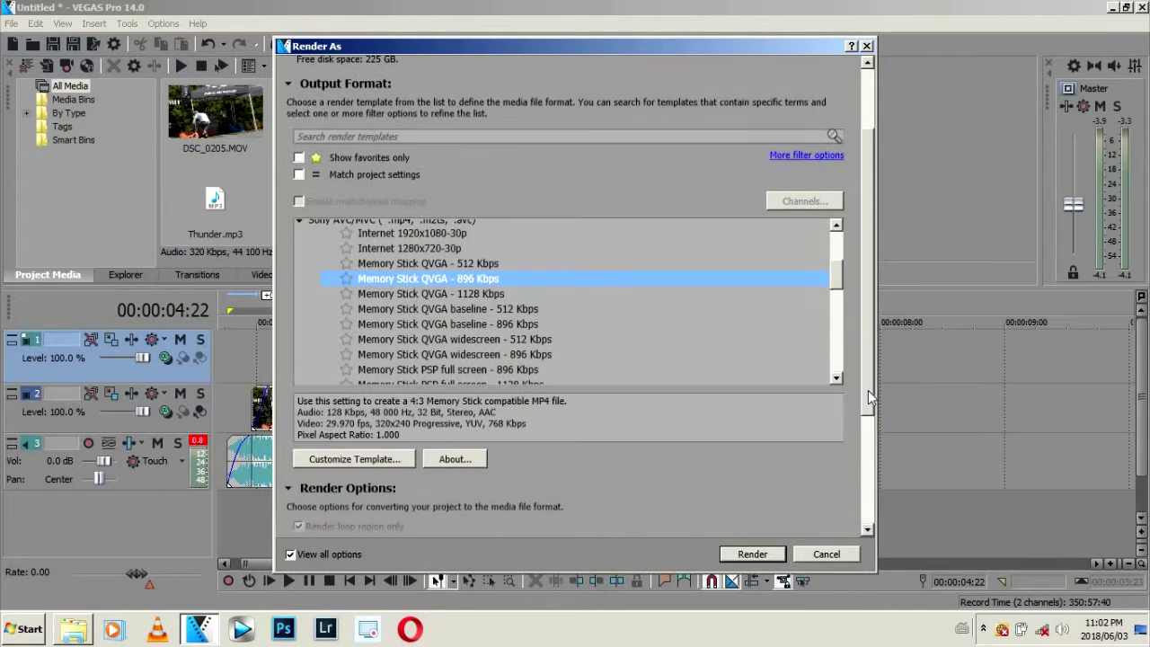
click(342, 458)
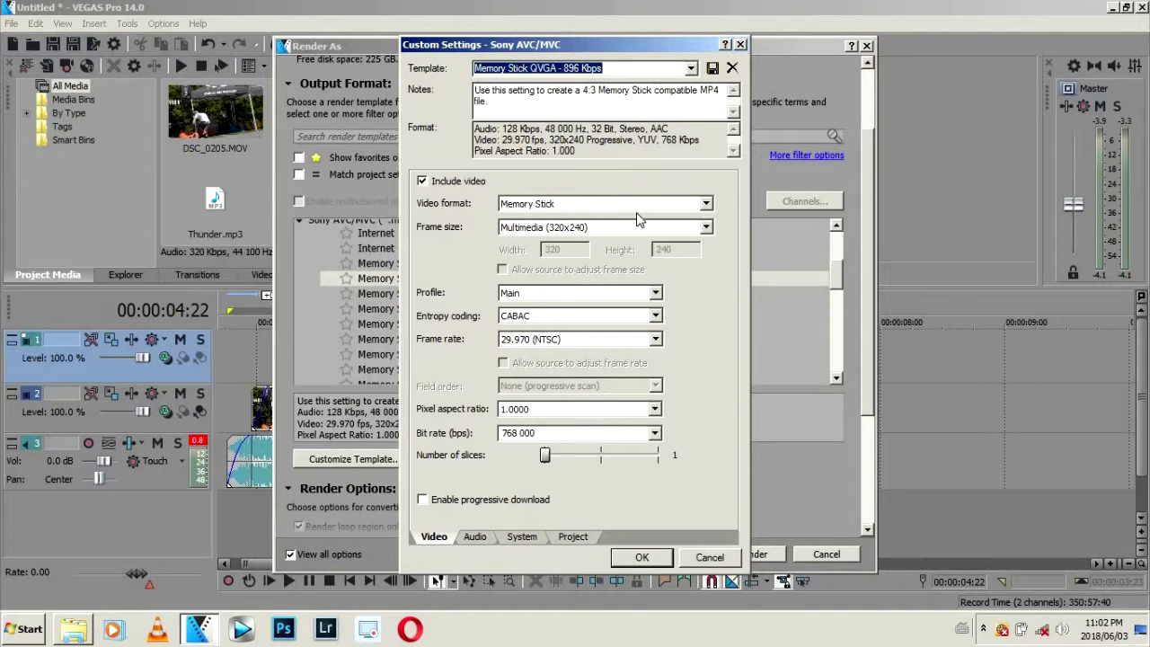
- Set the video format to AVC, 1280x720 frame size, High profile and CABAC entropy coding
click(706, 204)
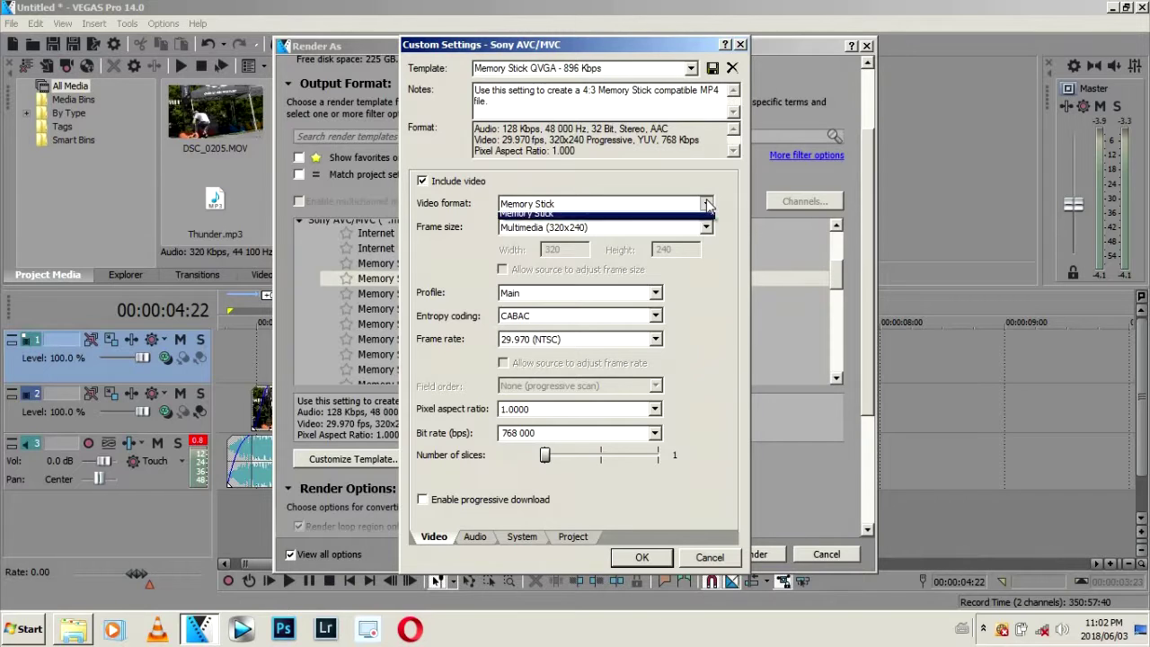
click(509, 221)
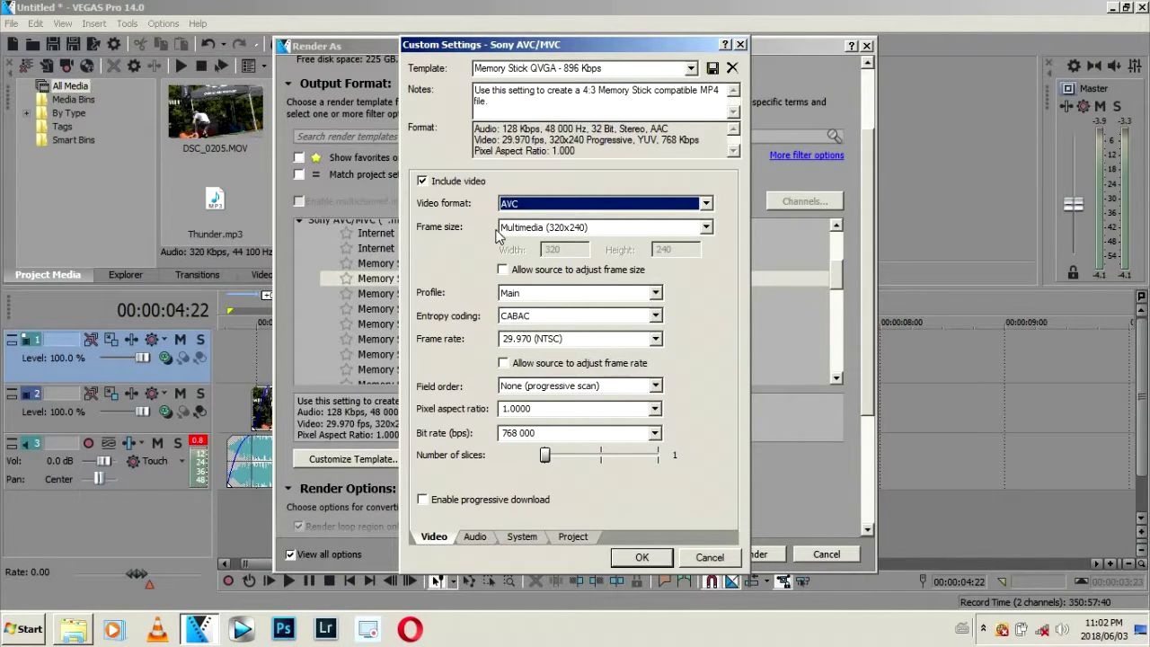
click(707, 228)
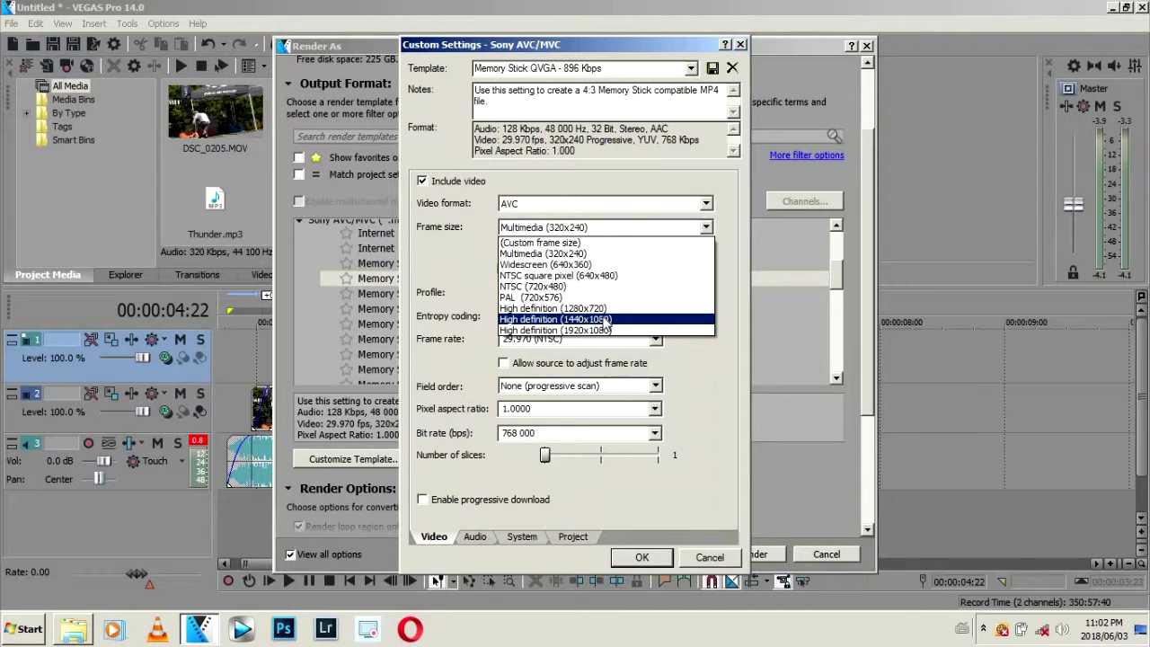
click(593, 309)
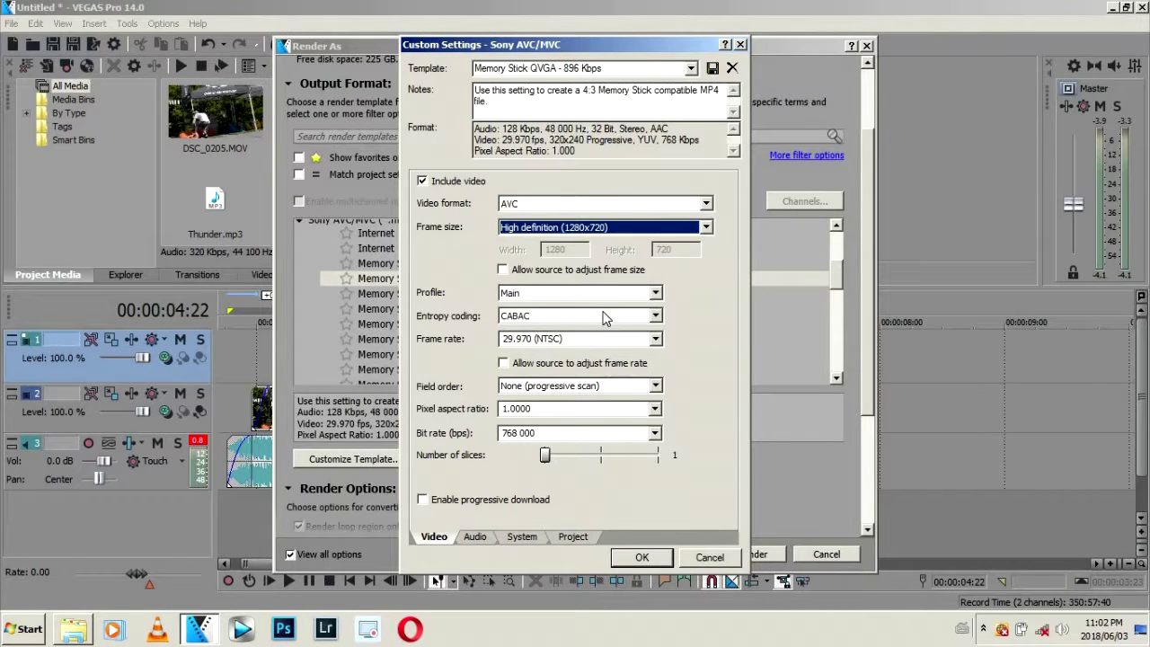
click(657, 293)
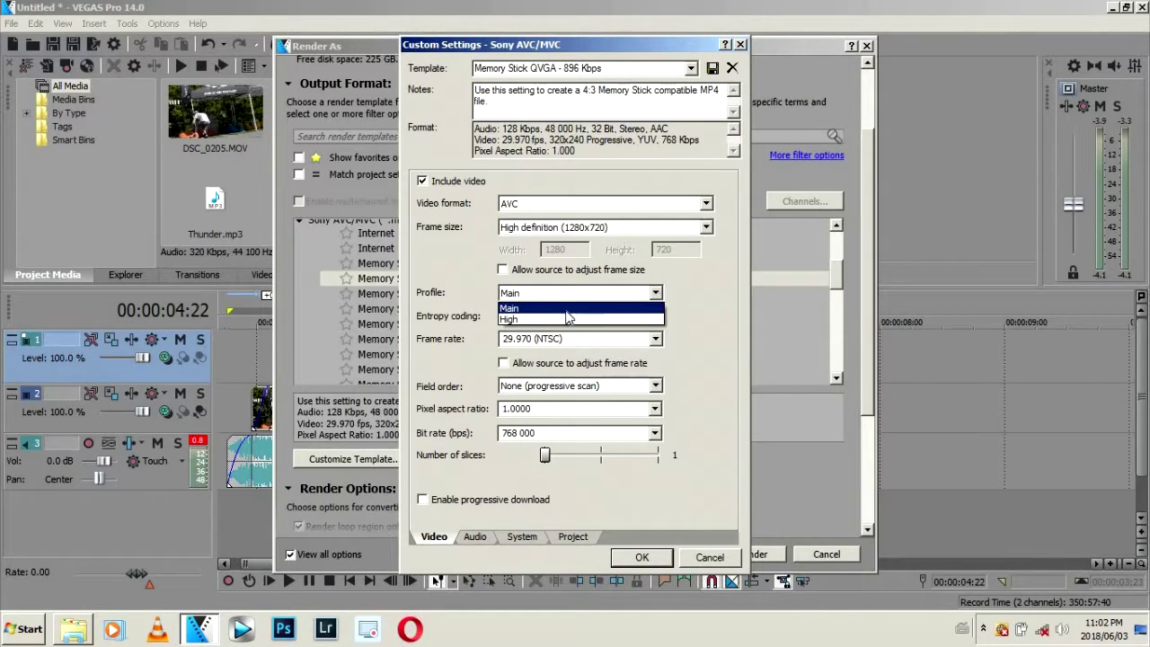
click(567, 319)
click(657, 316)
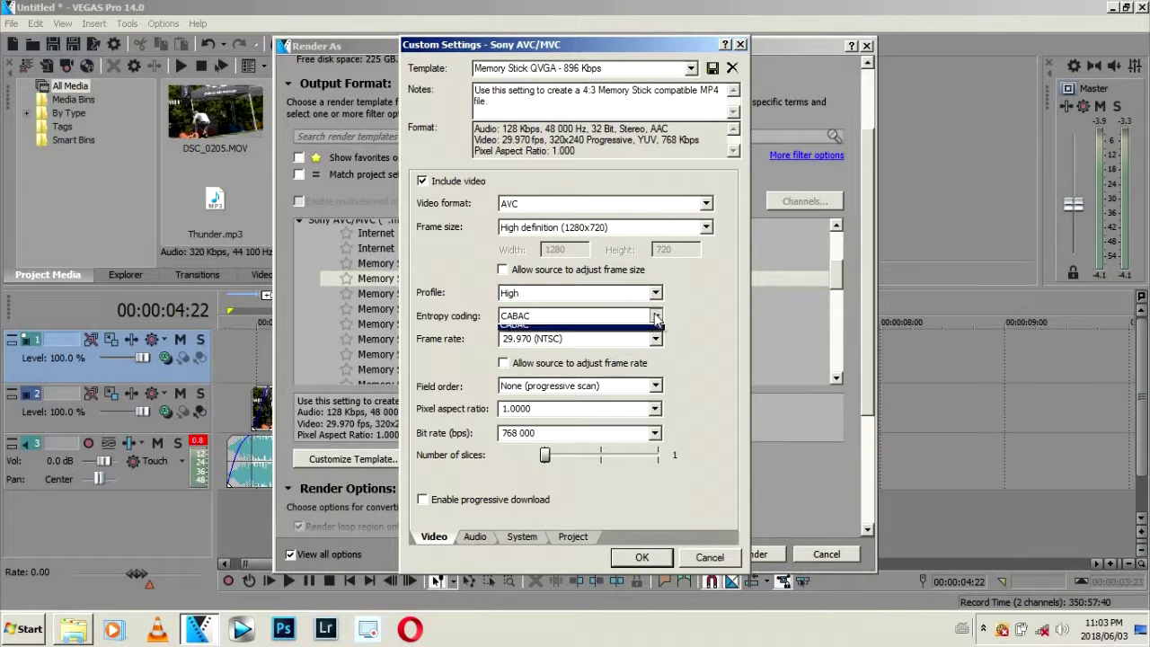
click(657, 317)
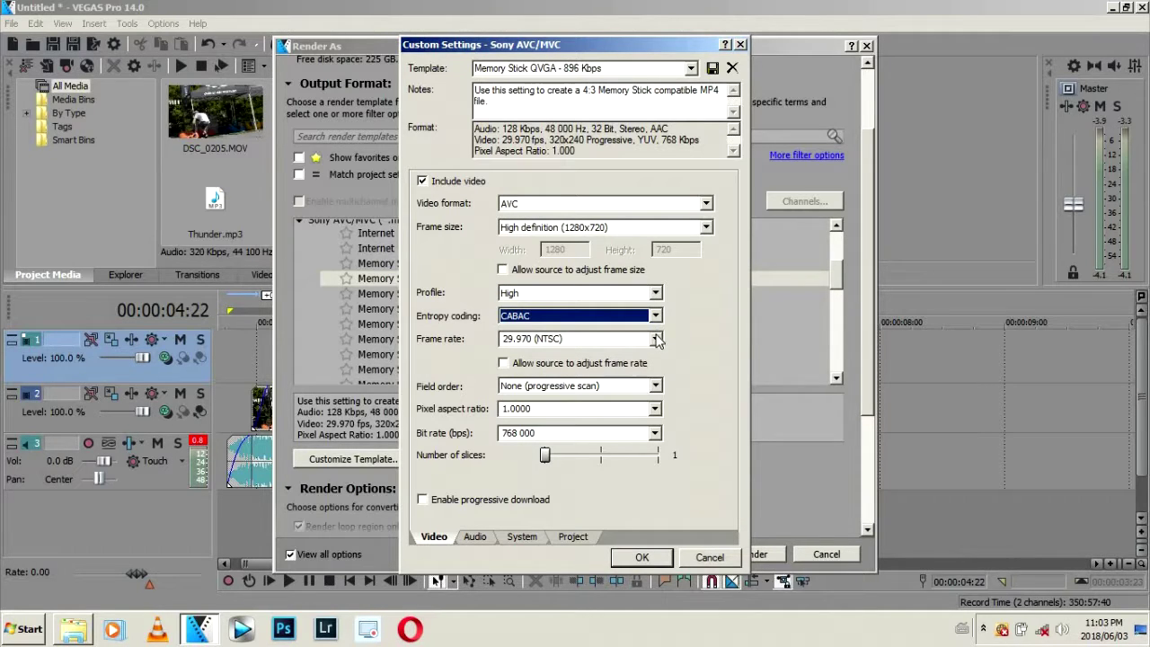
- Set 24.000 (Film) frame rate, progressive field order, 1.0000 pixel aspect and 10 000 000 bps bit rate
click(657, 339)
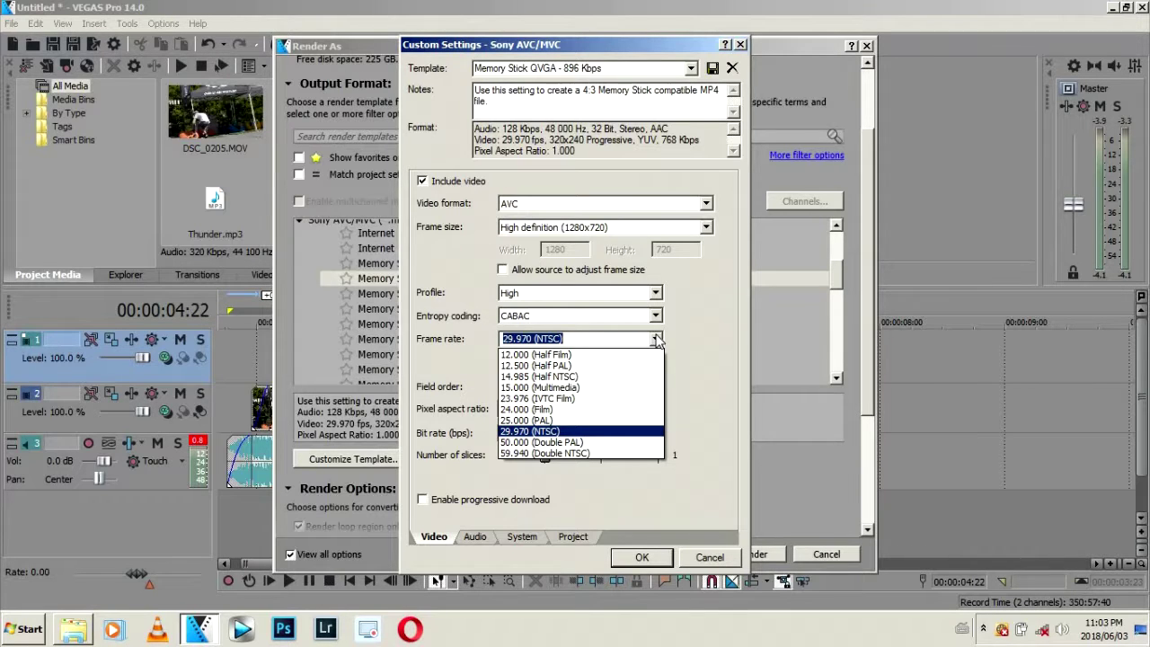
click(557, 409)
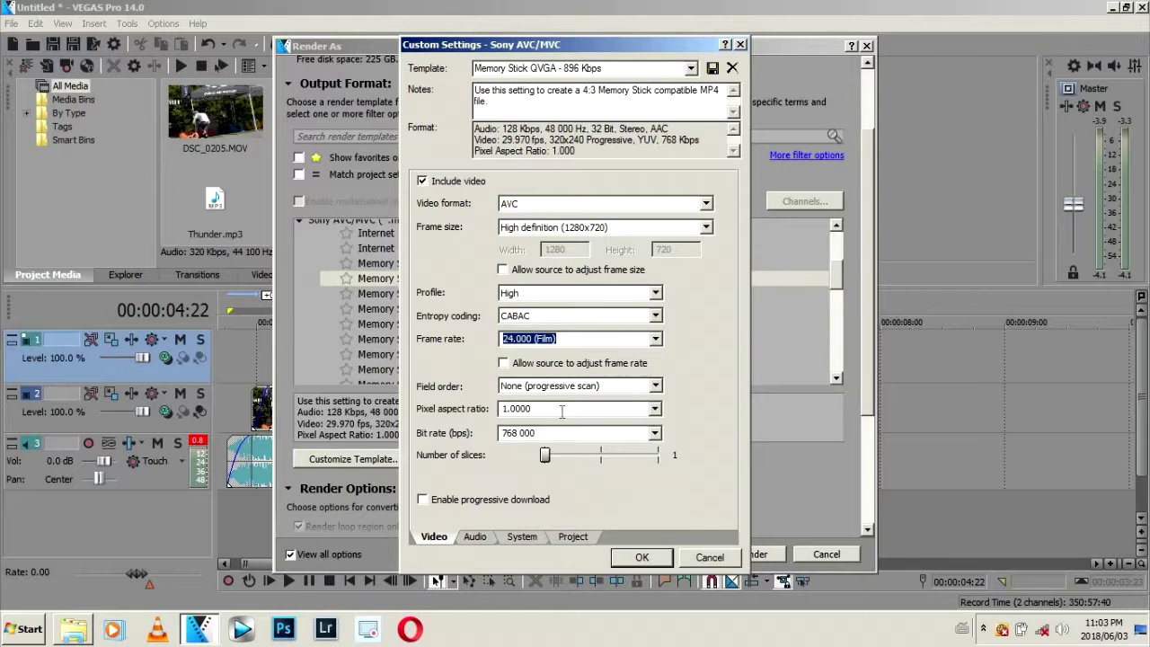
click(656, 385)
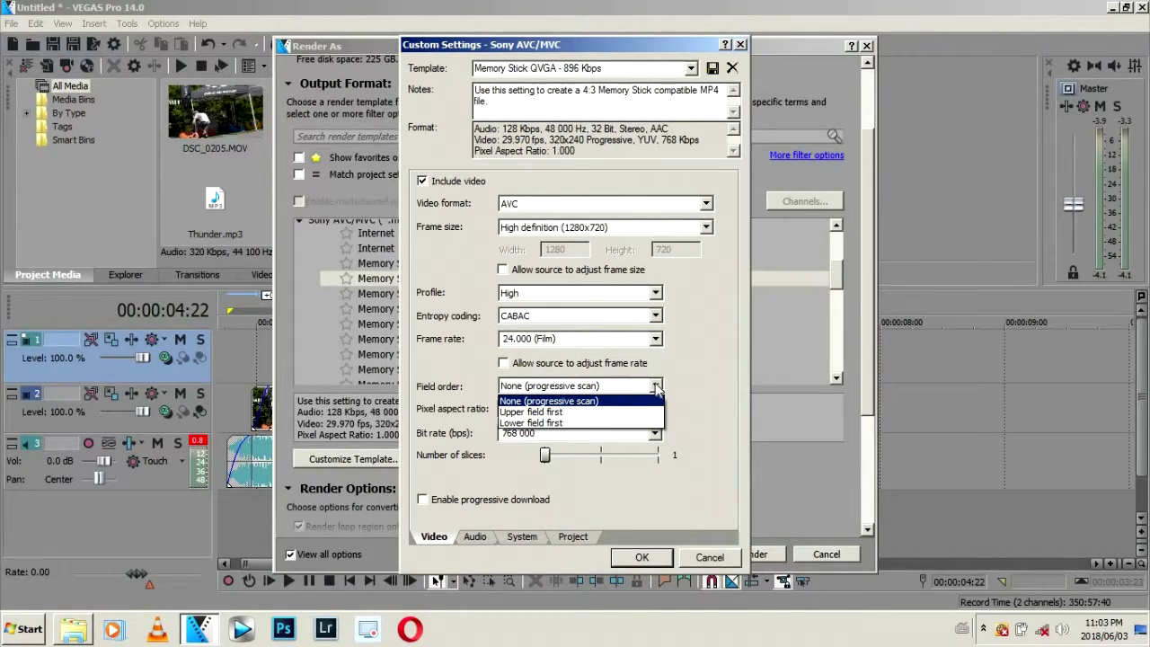
click(726, 358)
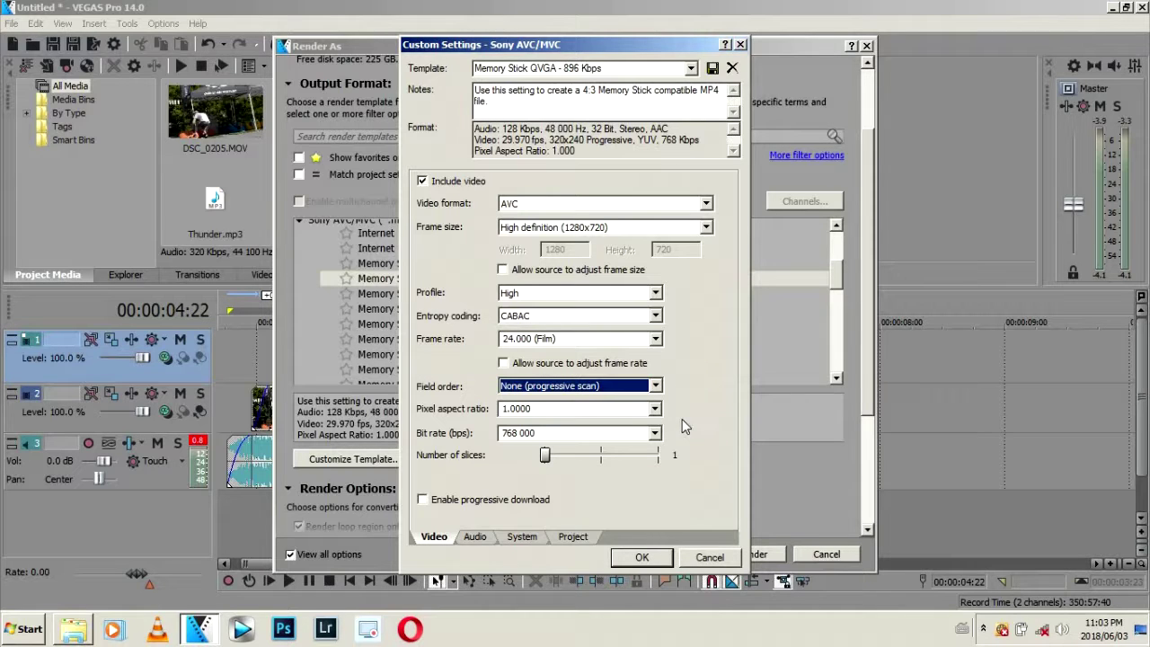
click(655, 409)
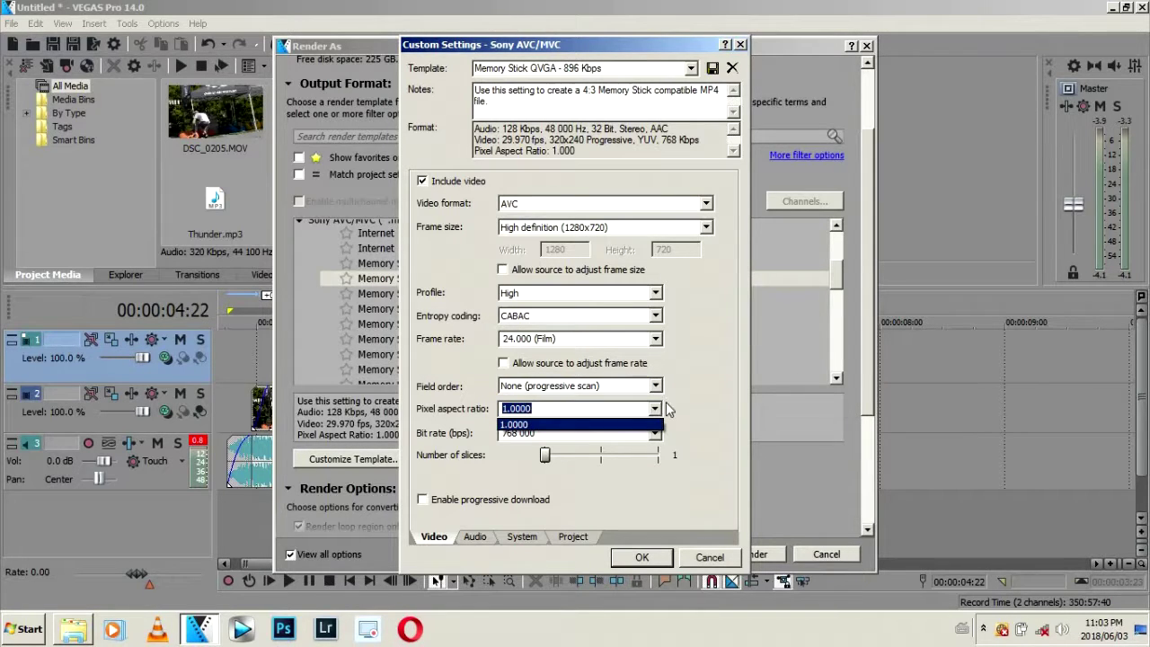
click(676, 408)
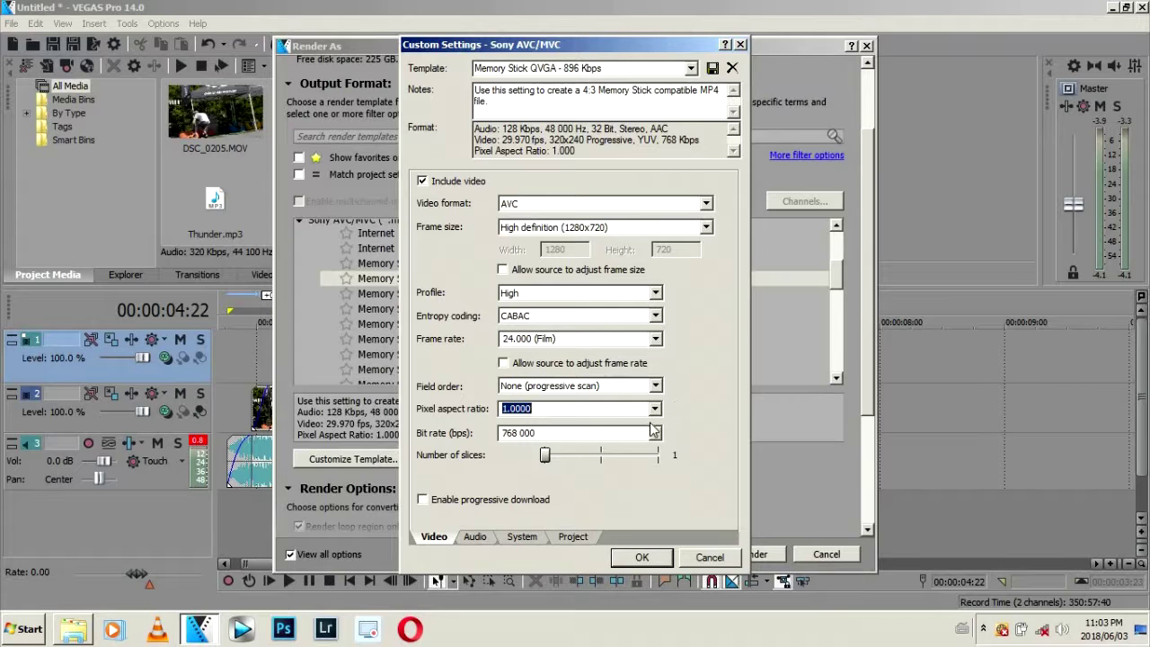
click(658, 437)
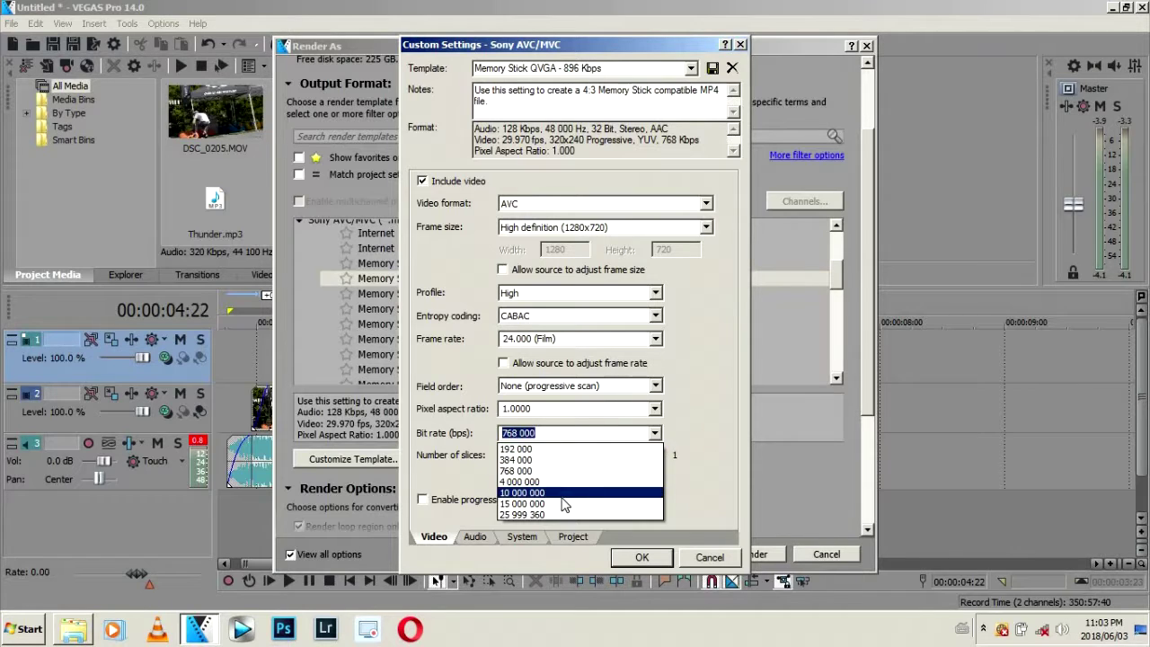
click(557, 494)
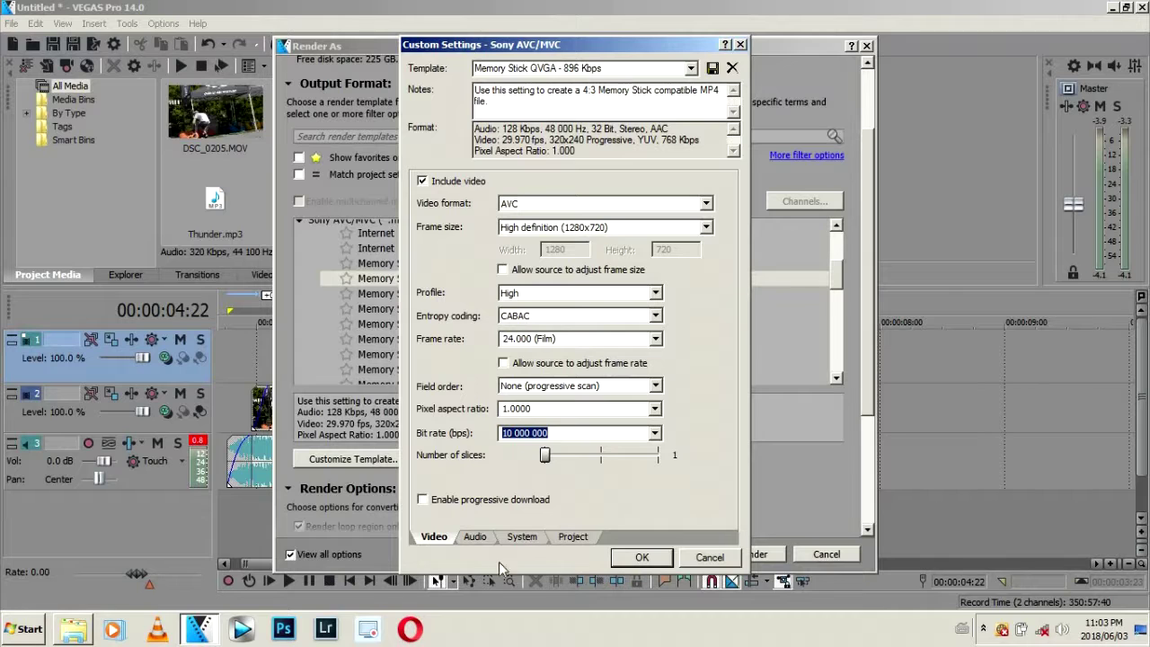
click(477, 537)
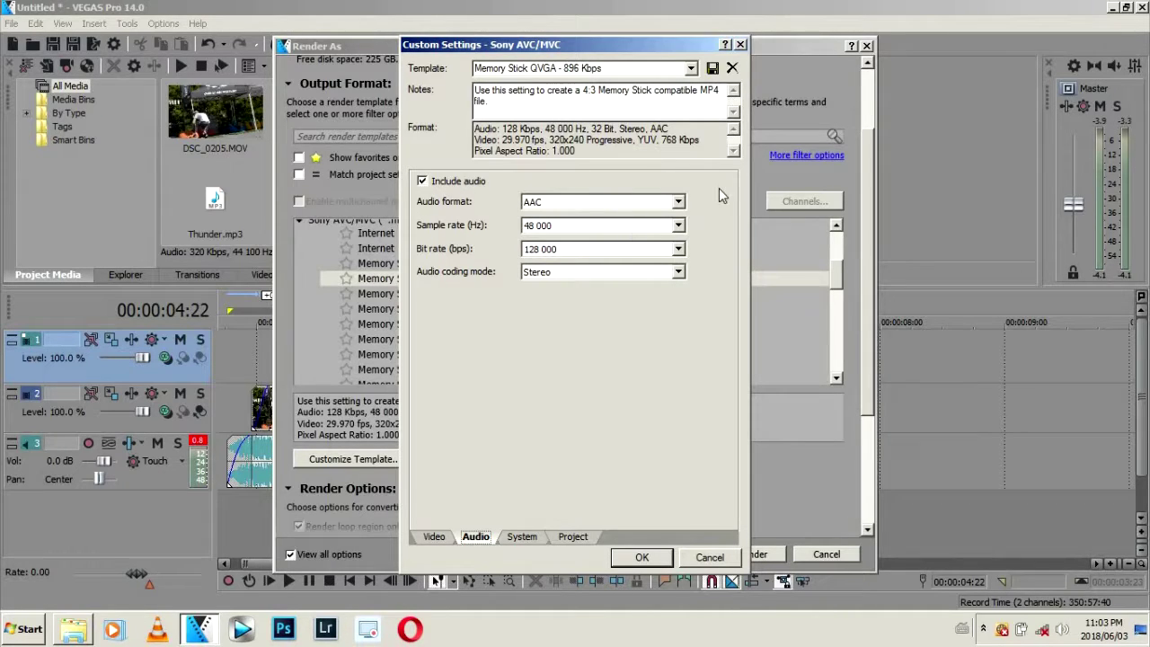
- Change the audio bit rate from 128 000 to 192 000 bps
click(678, 249)
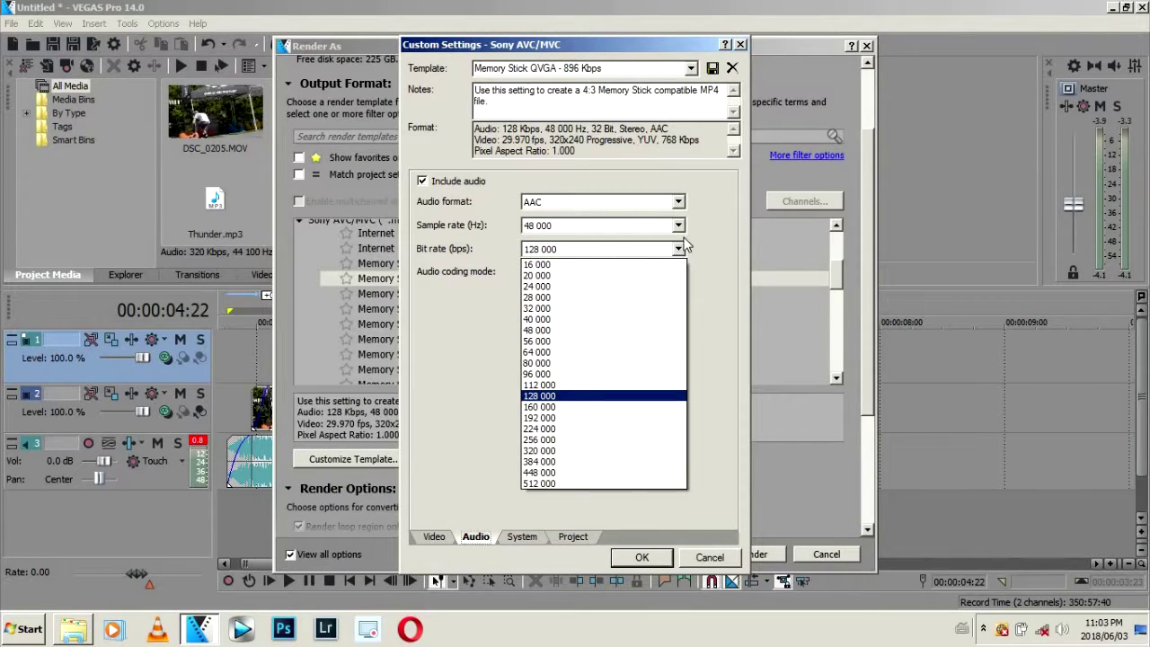
click(538, 419)
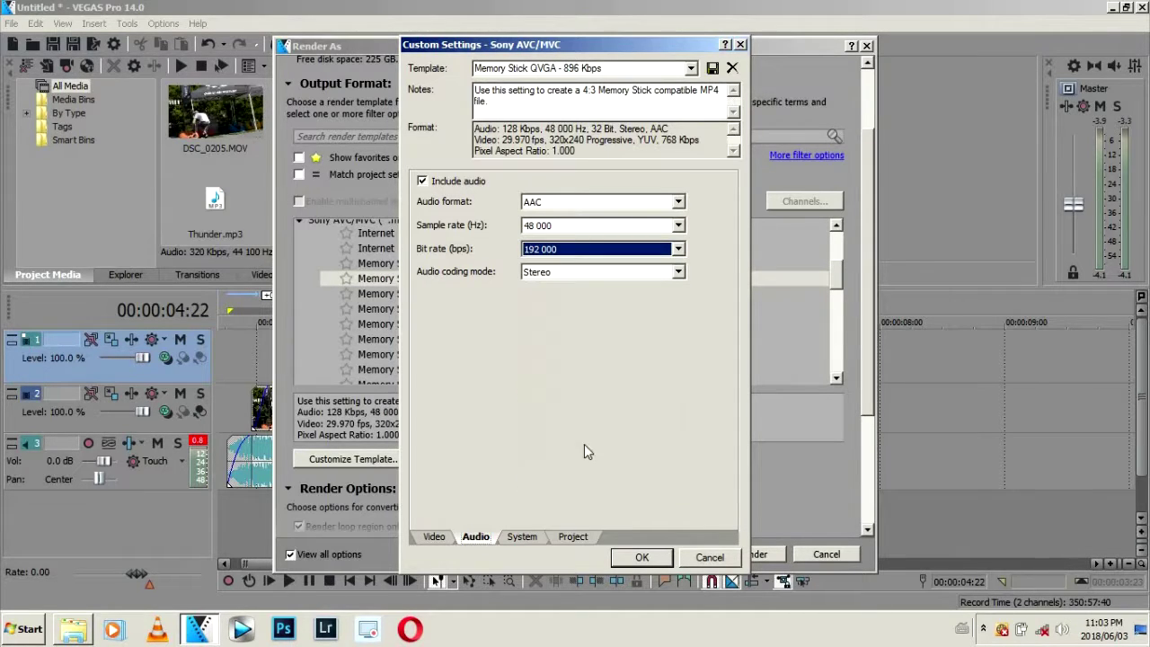
- Set video rendering quality to Good and rename the template 'new render'
click(579, 535)
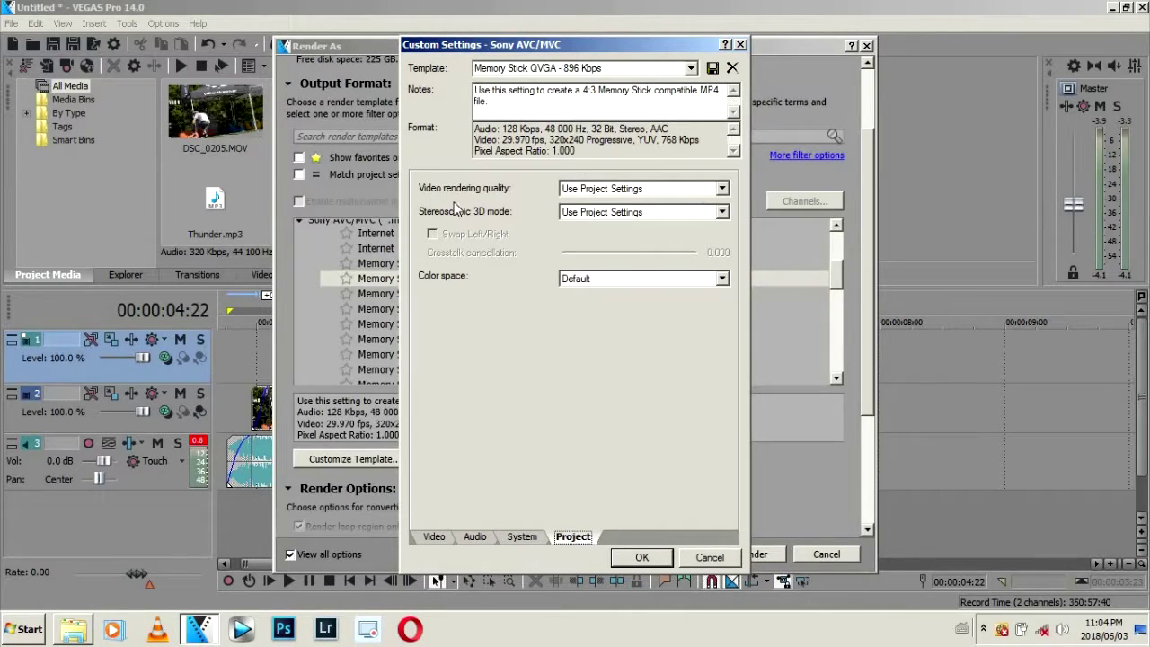
click(723, 190)
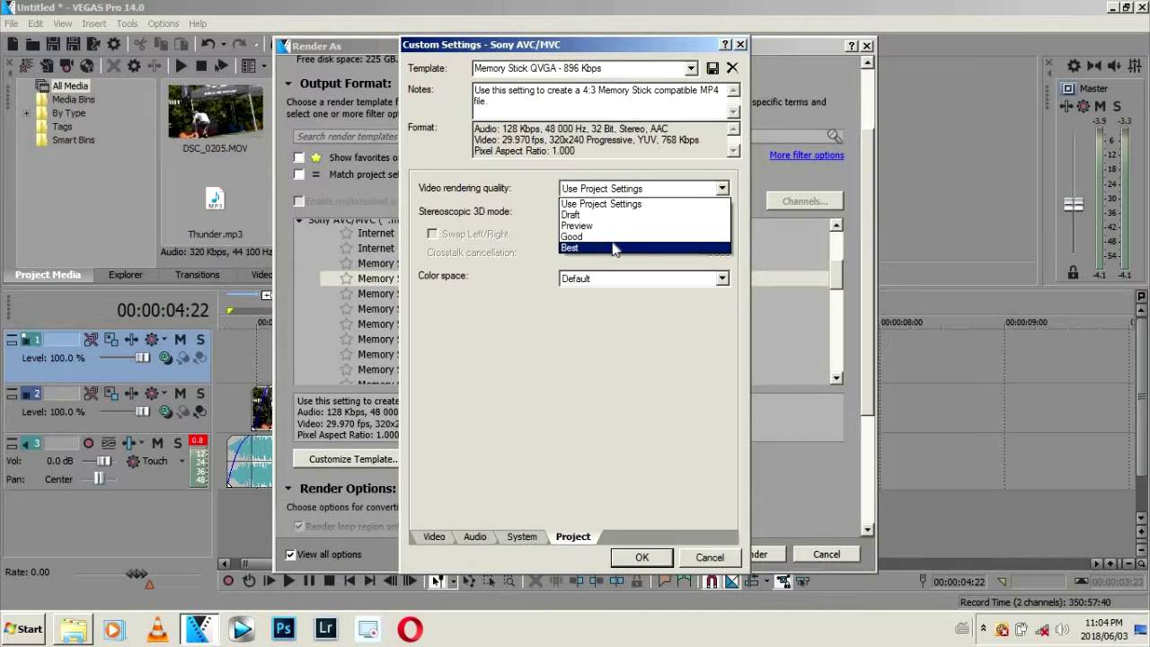
click(596, 237)
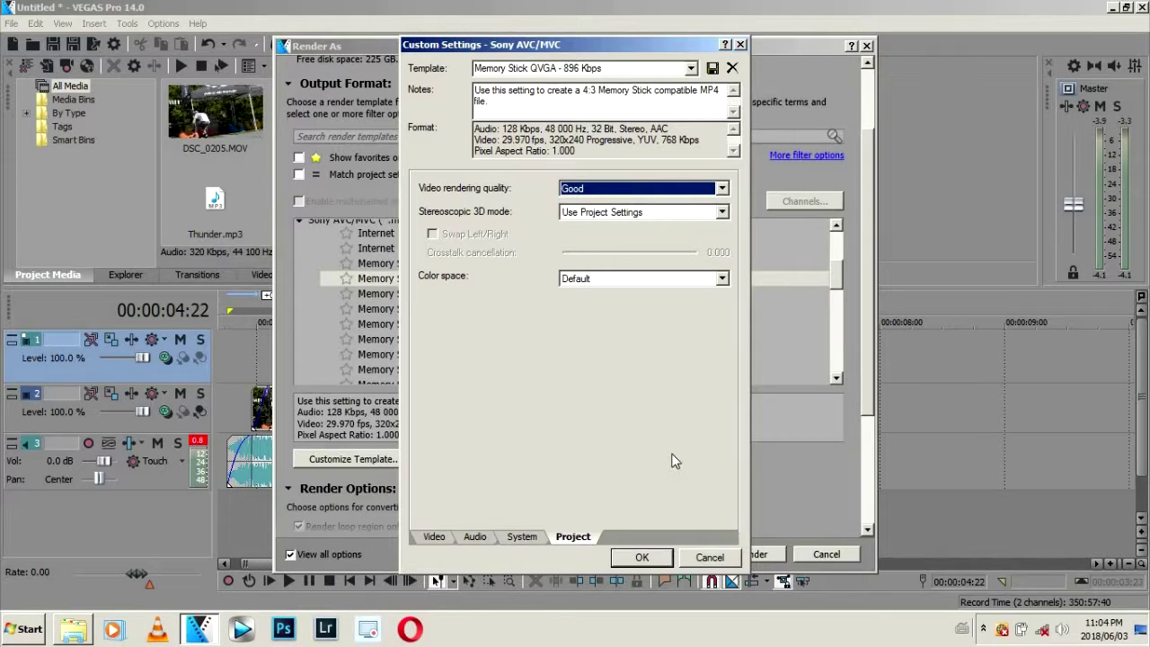
key(Tab)
key(Tab)
key(Tab)
key(Tab)
key(Tab)
key(Tab)
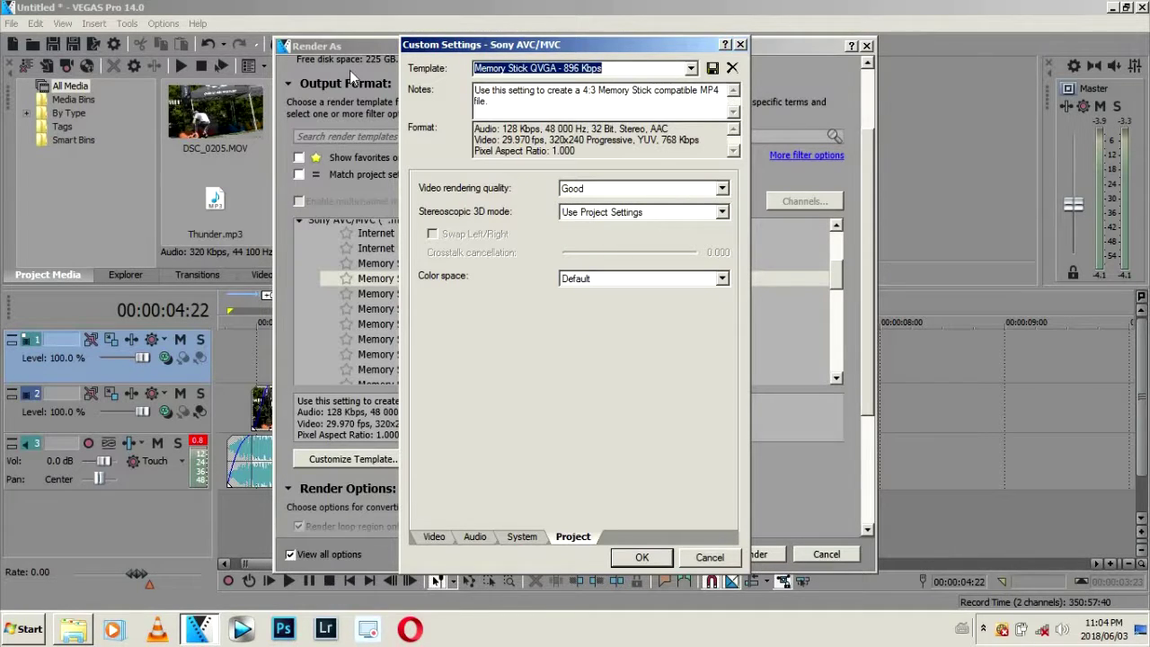
text(new render)
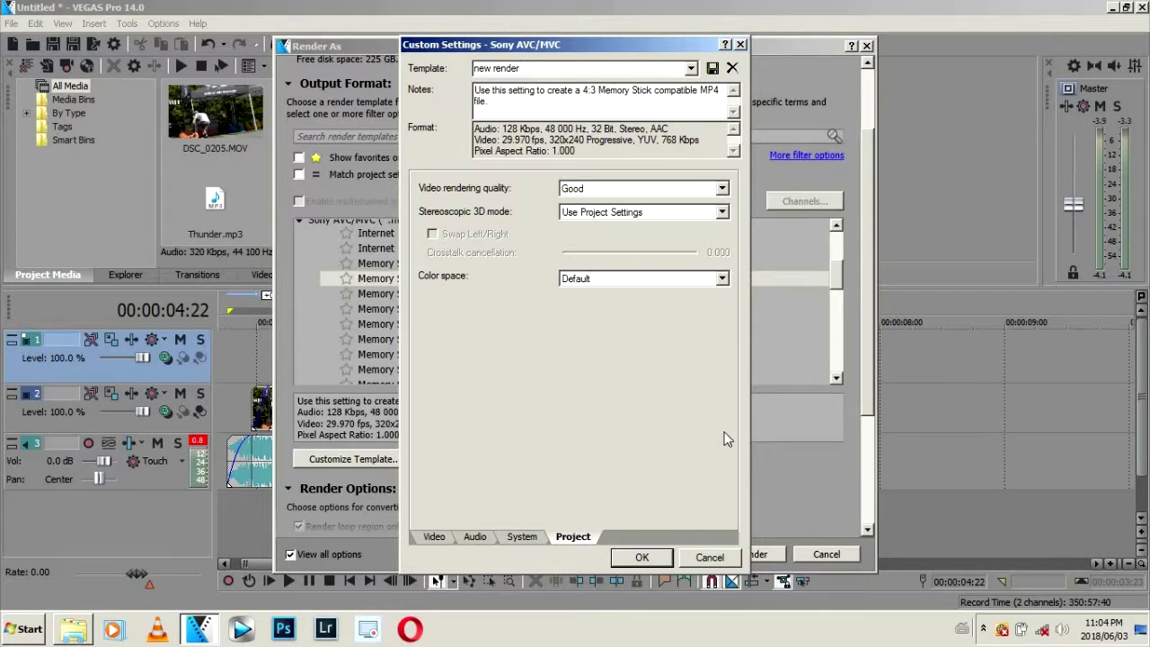
- Save the 'new render' template, render skate.mp4 with it, and open its containing folder
click(626, 558)
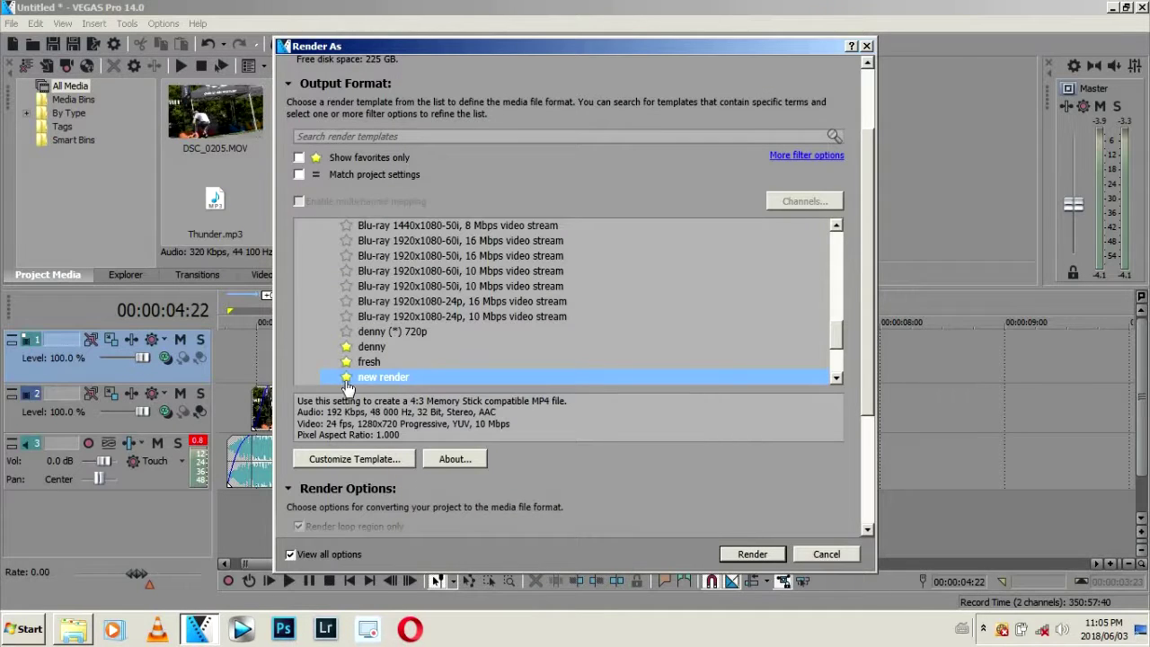
click(302, 157)
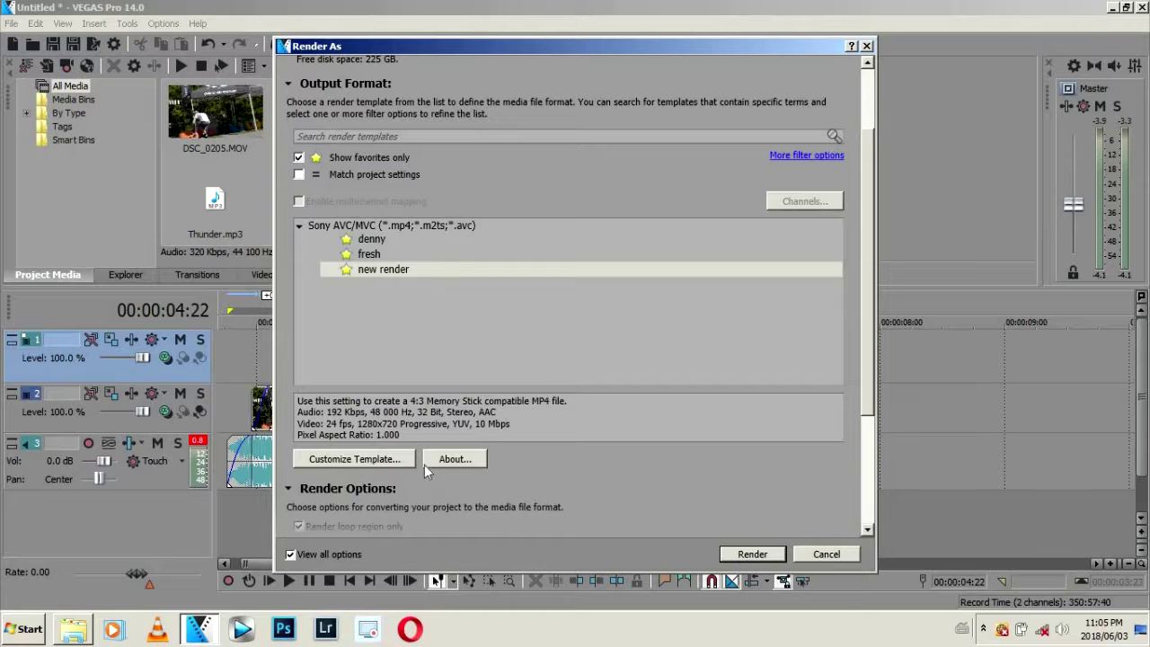
click(746, 552)
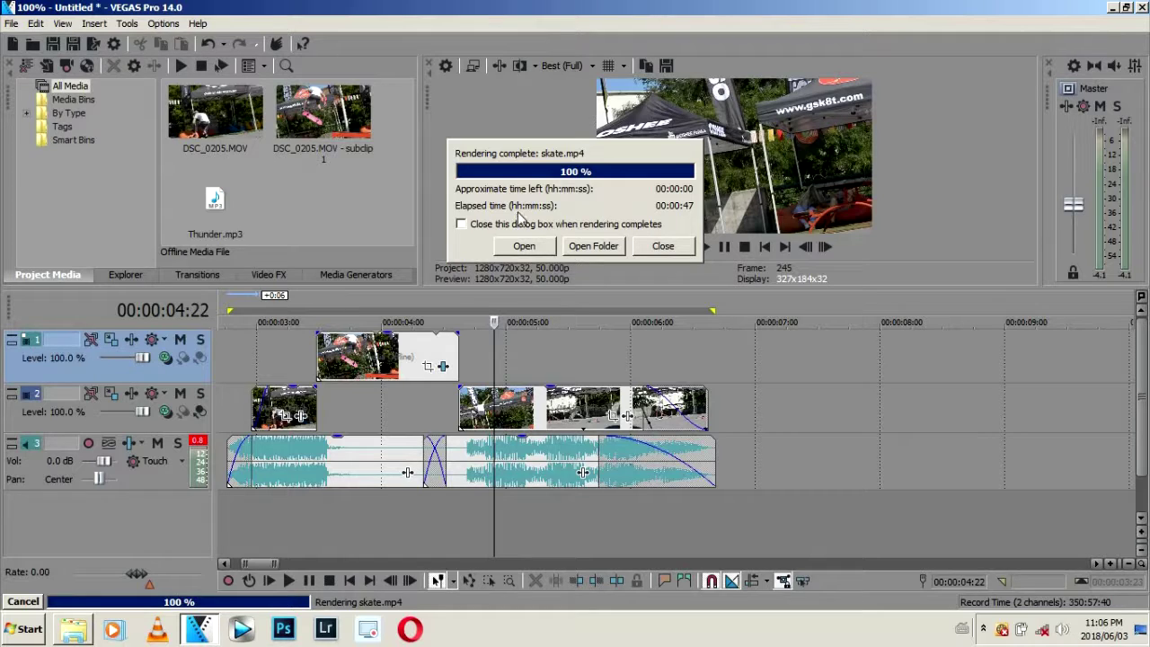
click(589, 246)
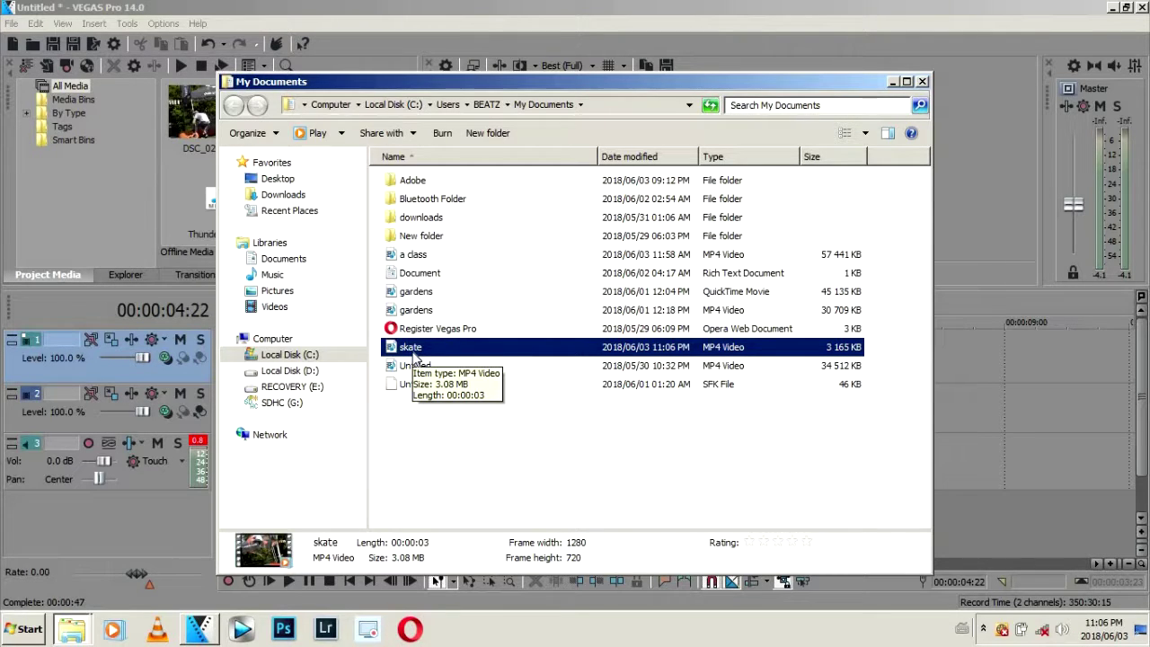
- Play the rendered skate.mp4 from My Documents in Windows Media Player
double_click(412, 349)
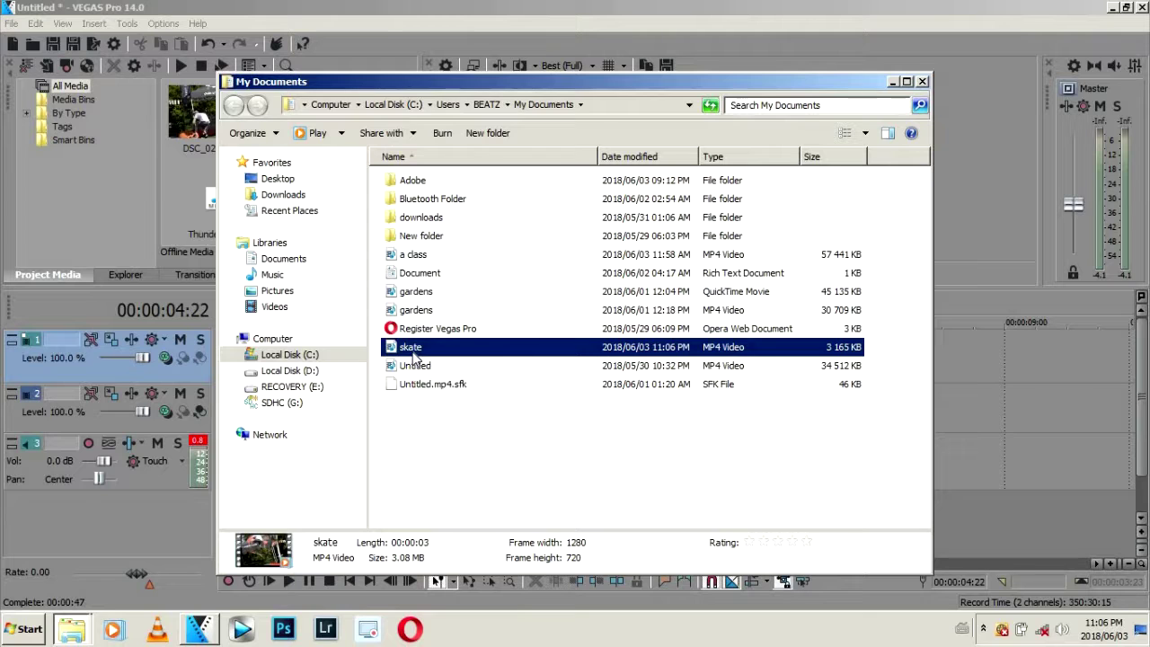
right_click(412, 348)
mouse_move(503, 117)
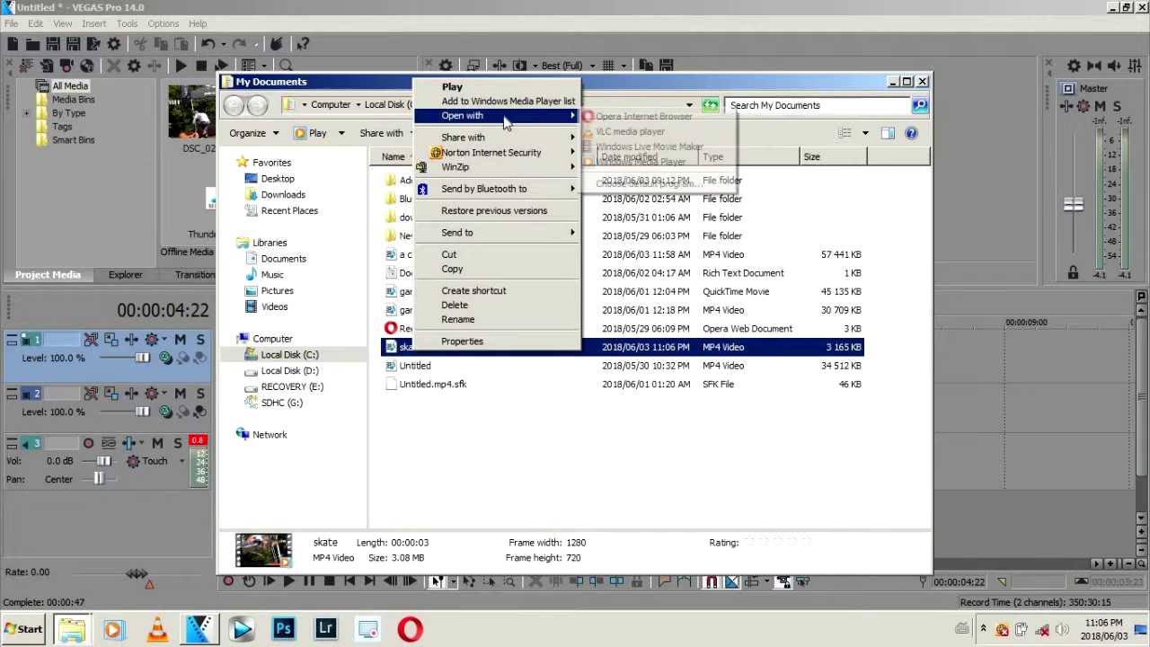
click(604, 163)
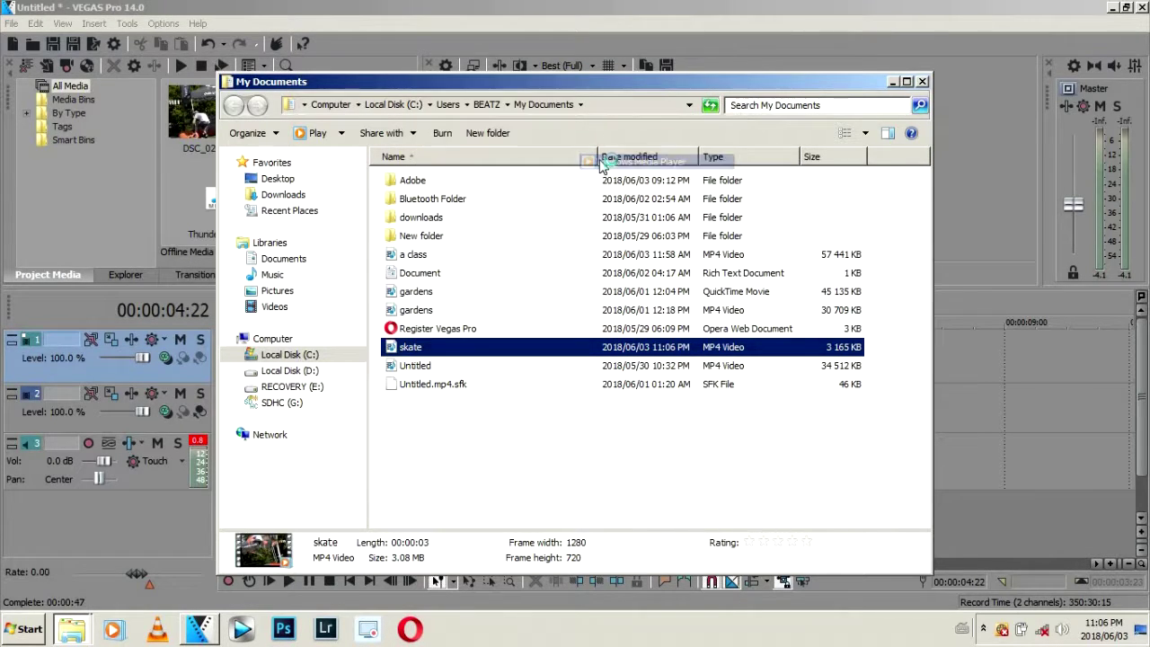